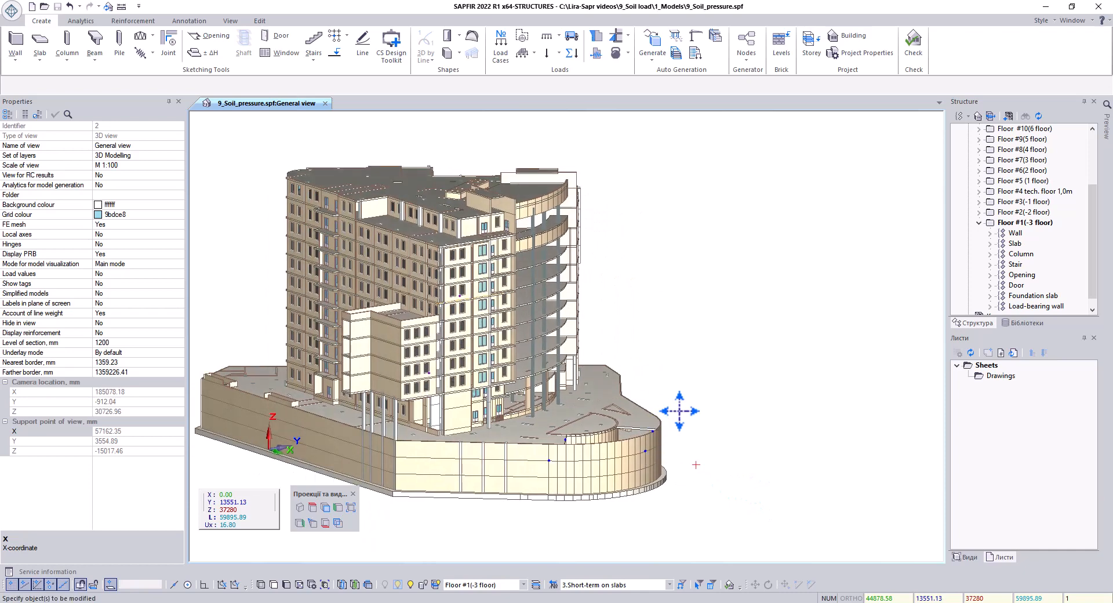
- Select all exterior walls of the three underground floors around the building's perimeter
{"action": "left_click", "coordinate": [520, 390]}
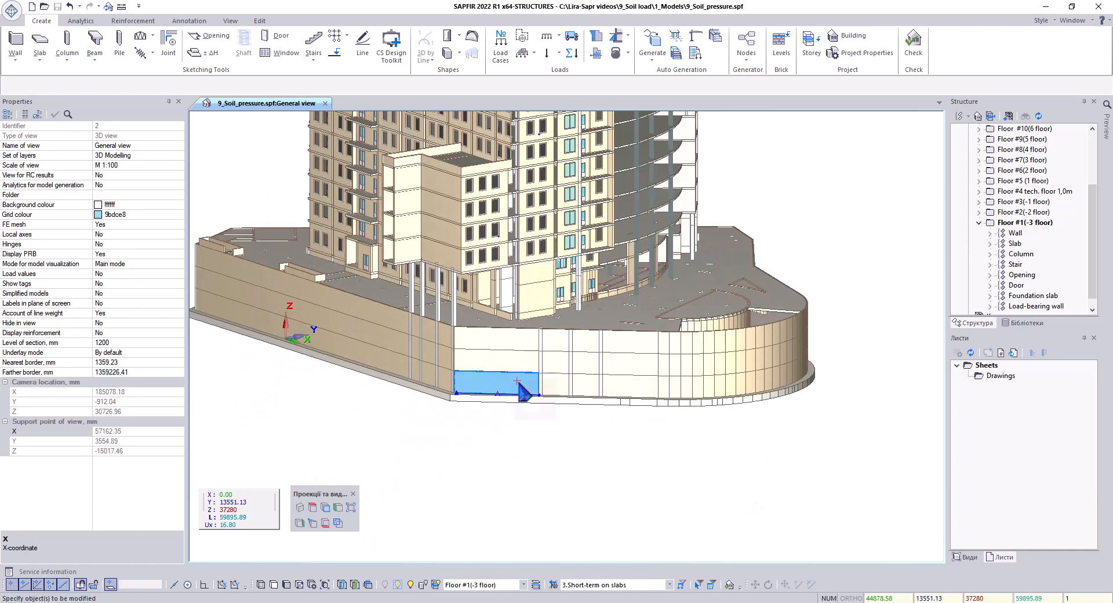
{"action": "left_click", "coordinate": [559, 387], "text": "shift"}
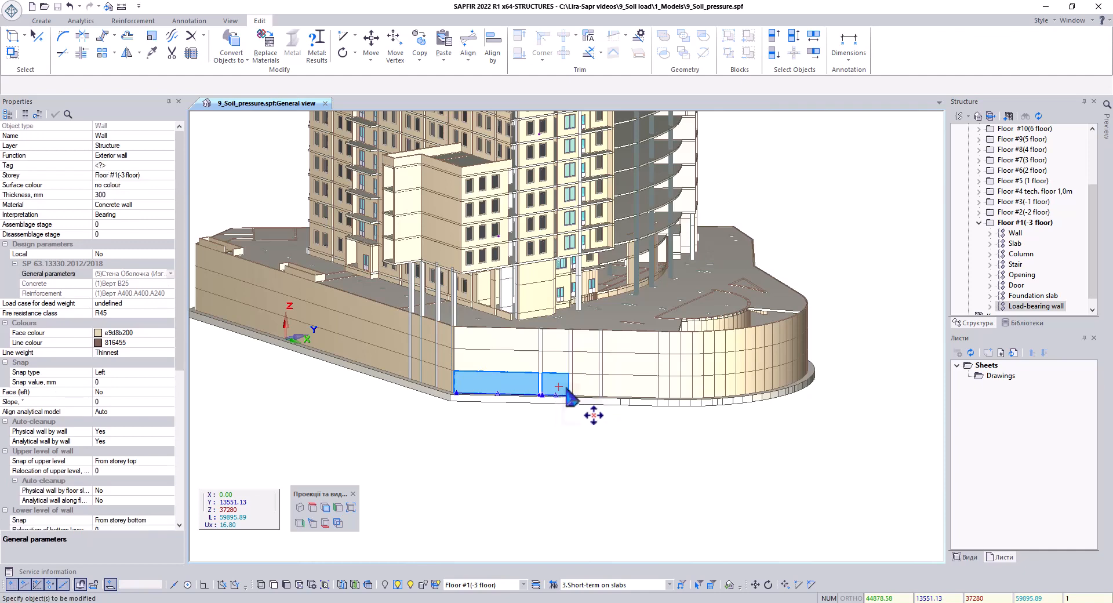
{"action": "left_click", "coordinate": [586, 386], "text": "shift"}
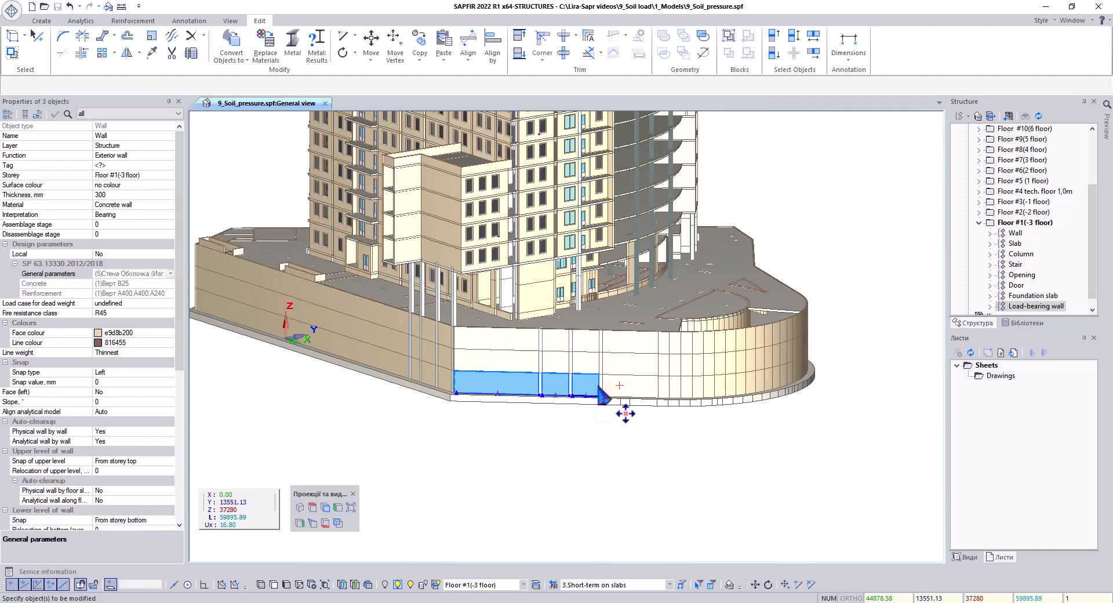
{"action": "right_click_drag", "start_coordinate": [400, 418], "coordinate": [372, 415]}
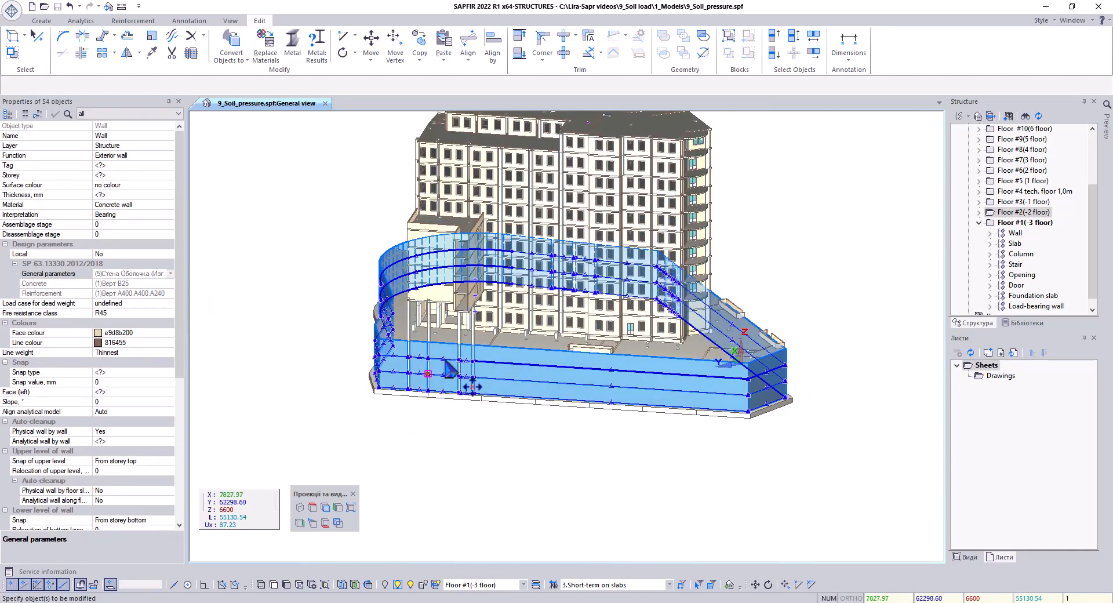
{"action": "middle_click_drag", "start_coordinate": [449, 358], "coordinate": [524, 408]}
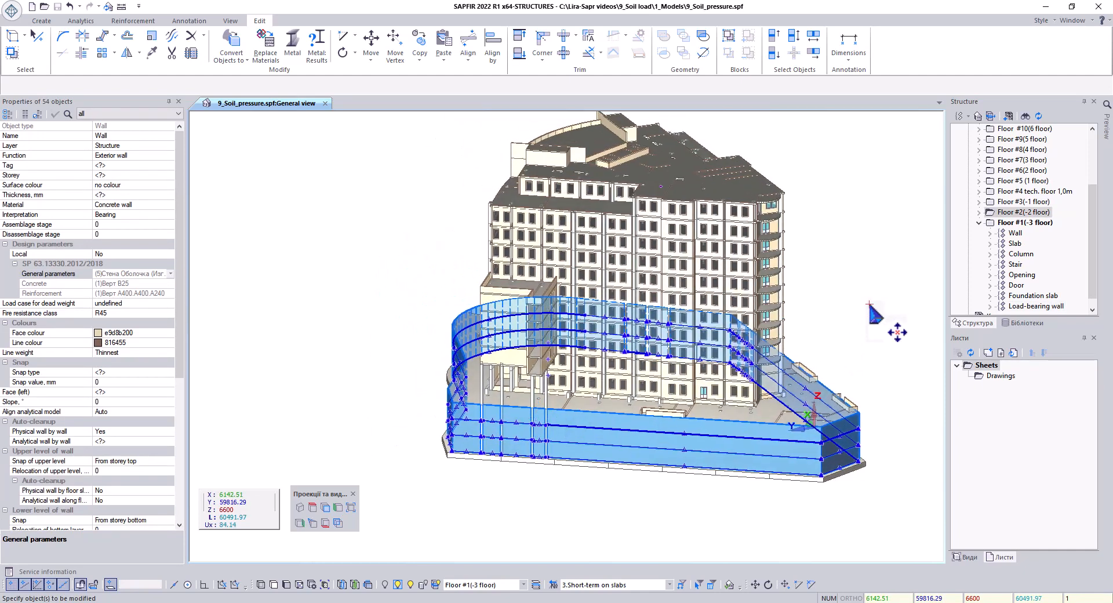
{"action": "right_click_drag", "start_coordinate": [816, 408], "coordinate": [671, 358]}
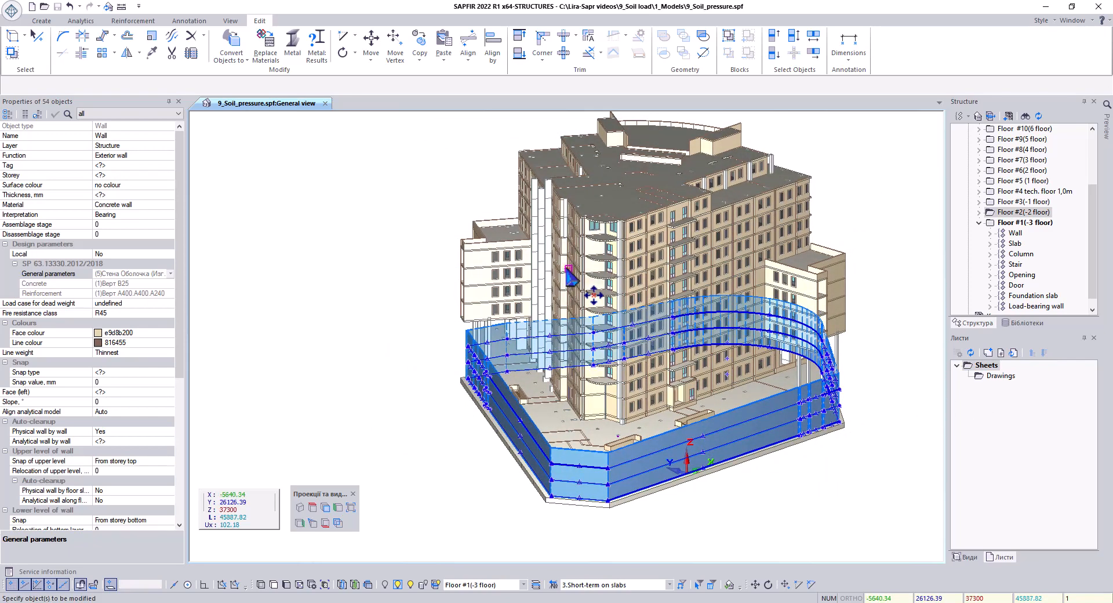
- Open the Soil Pressure parameters for the selected walls and review the active pressure, subsoil and surface load case fields
{"action": "left_click", "coordinate": [41, 20]}
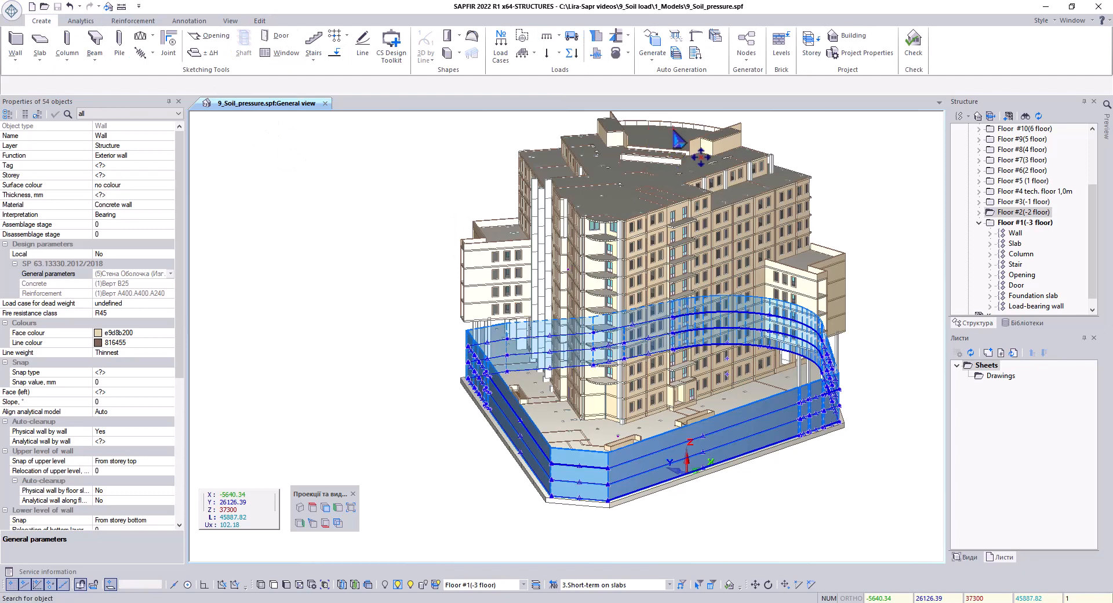
{"action": "left_click", "coordinate": [630, 37]}
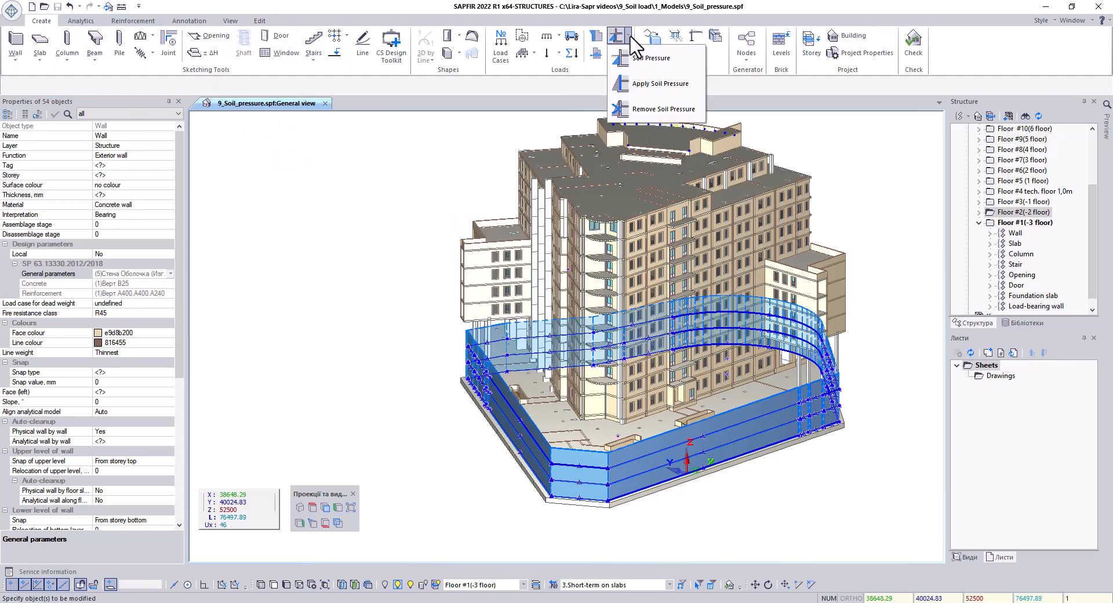
{"action": "left_click", "coordinate": [676, 60]}
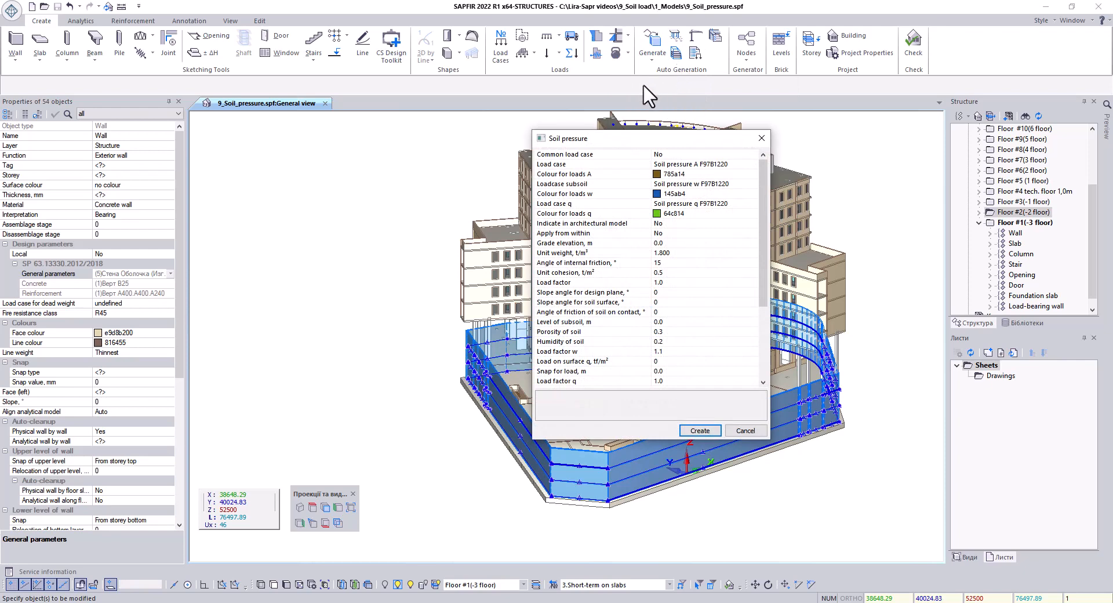
{"action": "left_click", "coordinate": [622, 166]}
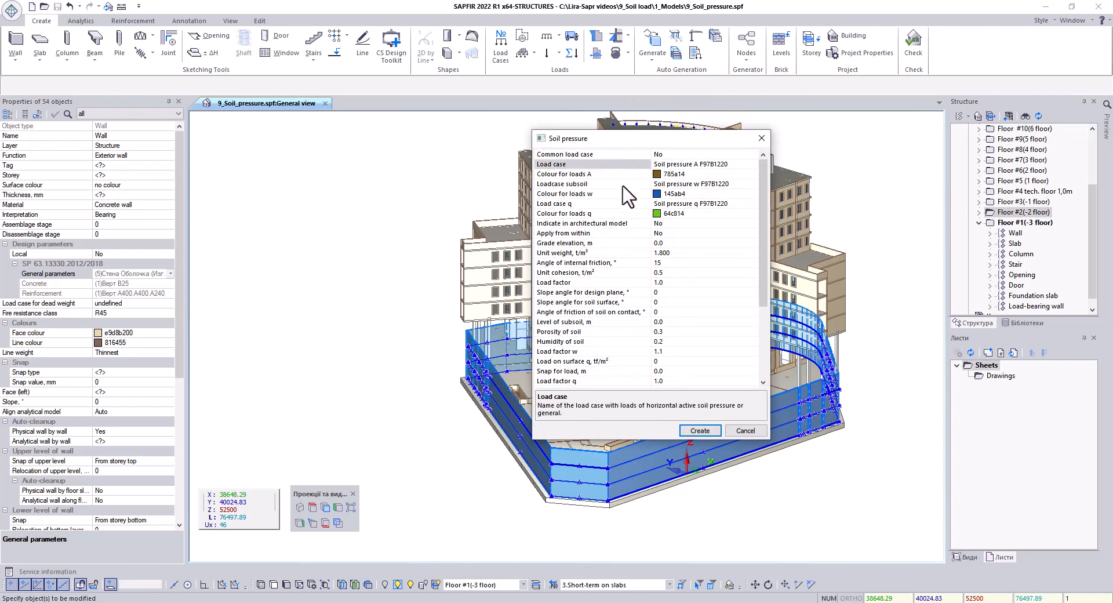
{"action": "left_click", "coordinate": [622, 185]}
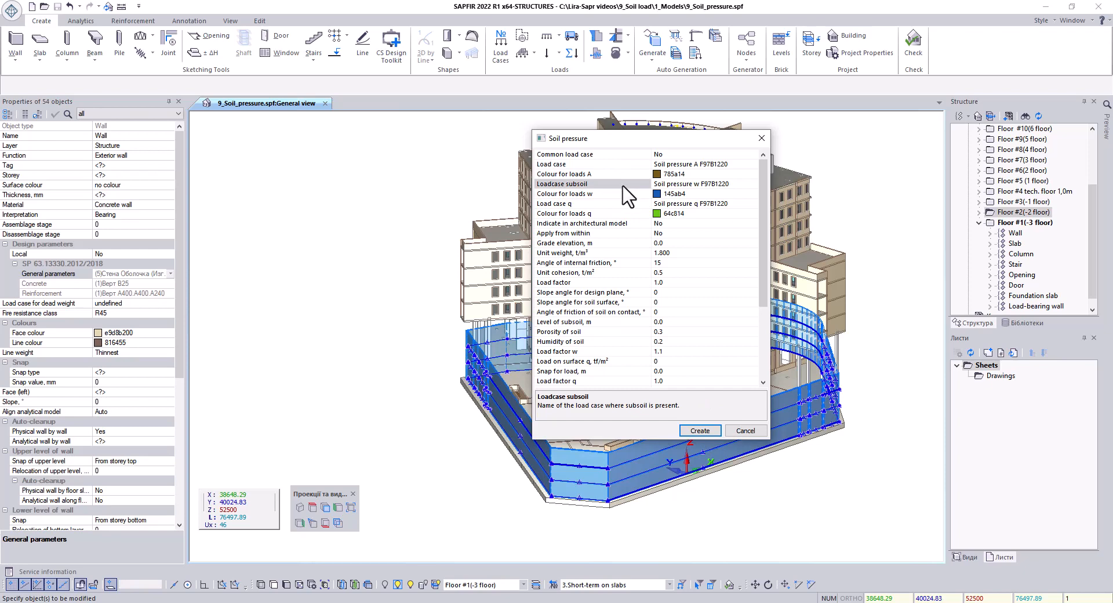
{"action": "left_click", "coordinate": [623, 205]}
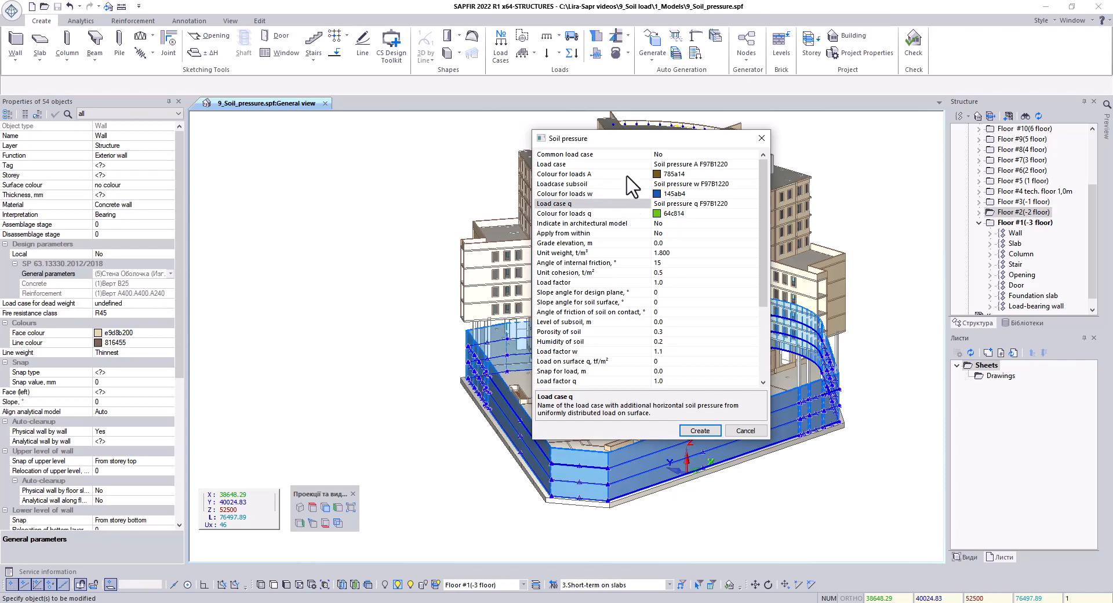
- Switch the common load case option to Yes and back to No
{"action": "left_click", "coordinate": [632, 155]}
{"action": "double_click", "coordinate": [632, 154]}
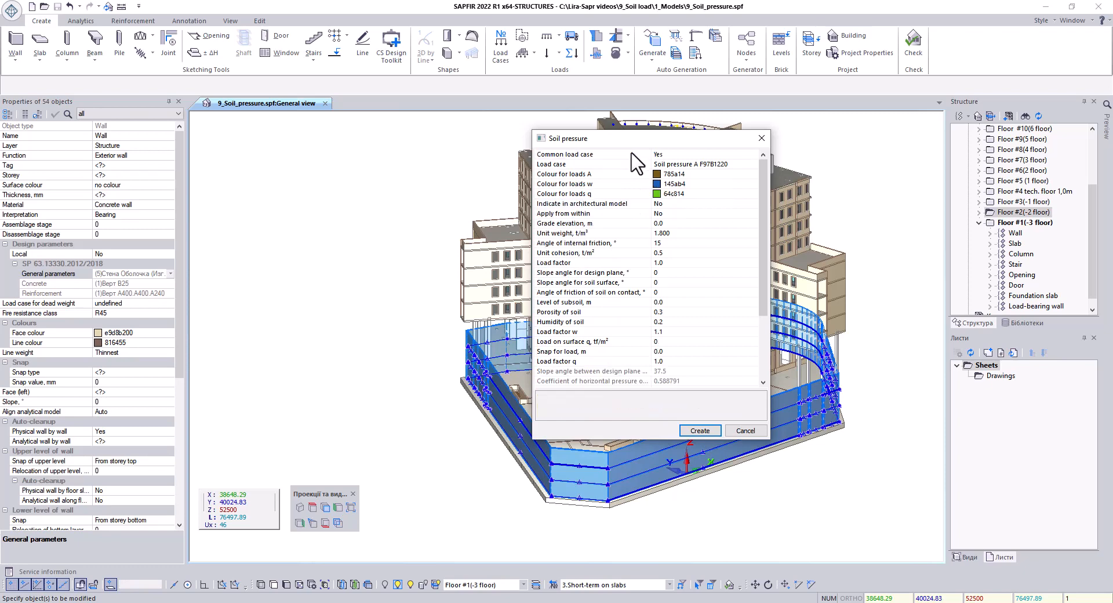
{"action": "left_click", "coordinate": [632, 154]}
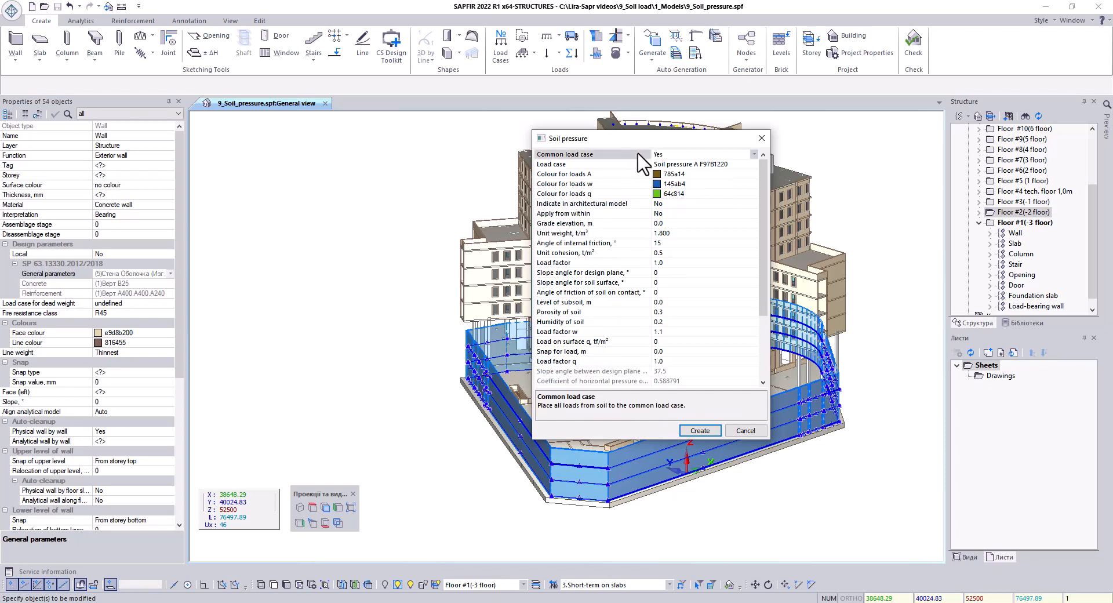
{"action": "double_click", "coordinate": [638, 153]}
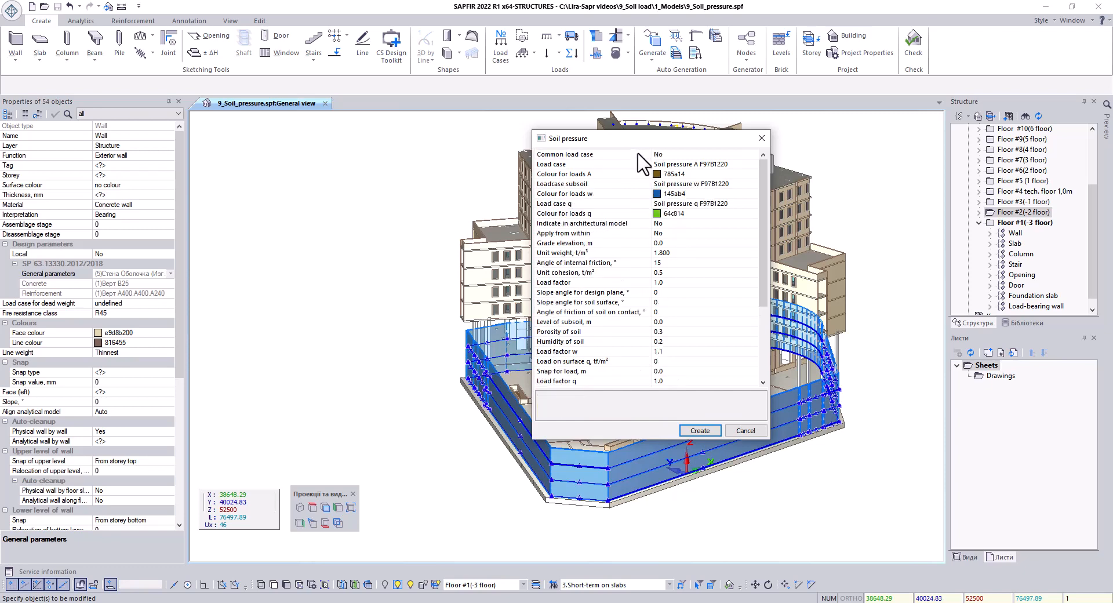
- Shorten the three load case names to "Soil pressure A", "Soil pressure w" and "Soil pressure q"
{"action": "left_click", "coordinate": [721, 164]}
{"action": "double_click", "coordinate": [723, 164]}
{"action": "key", "text": "BackSpace"}
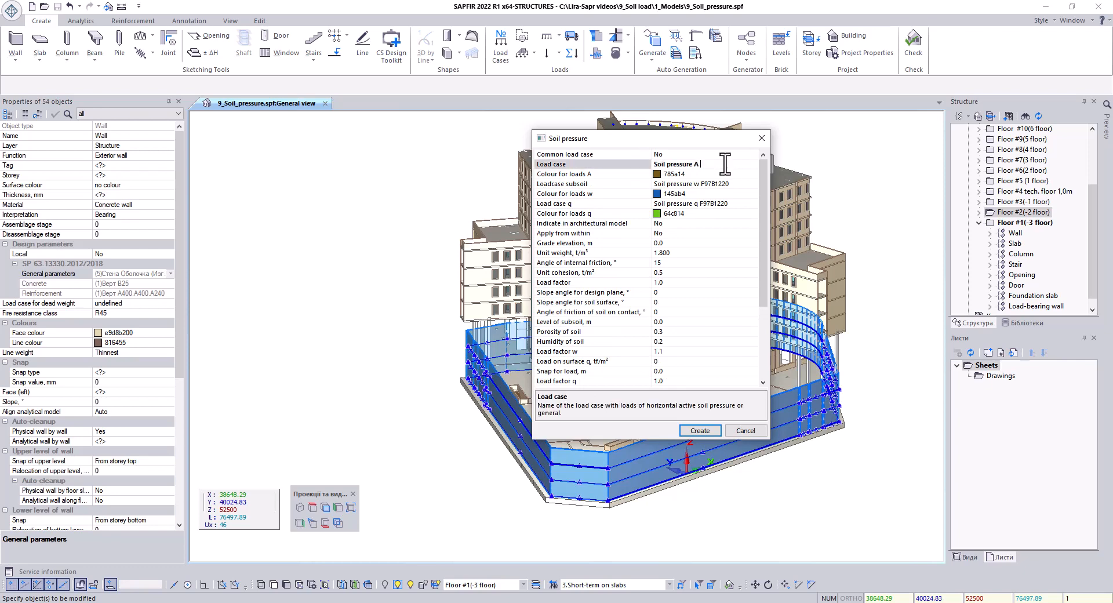
{"action": "left_click", "coordinate": [734, 183]}
{"action": "double_click", "coordinate": [734, 184]}
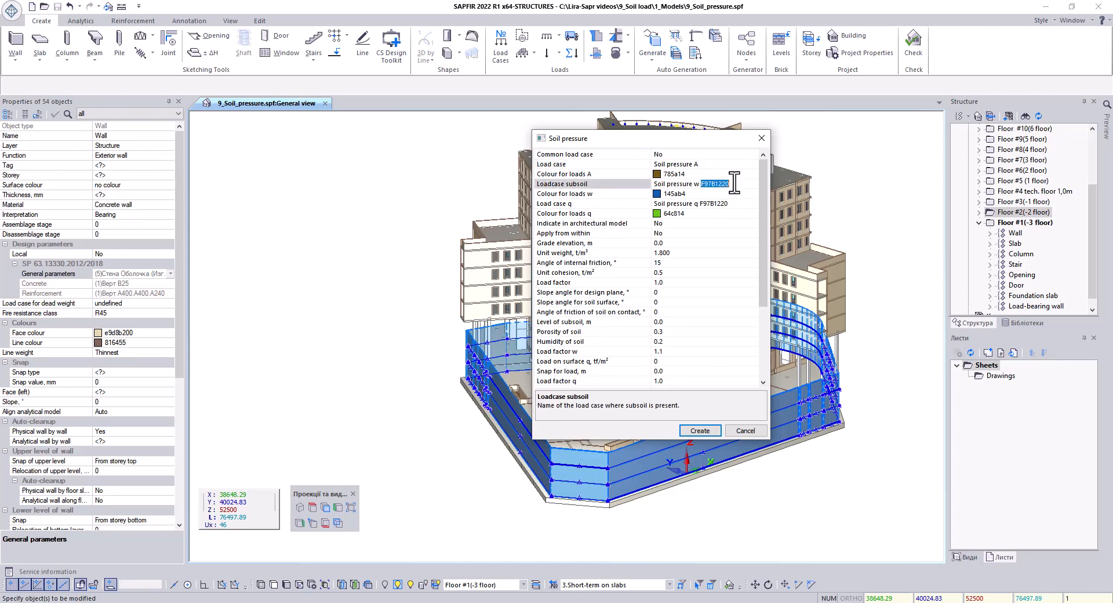
{"action": "key", "text": "BackSpace"}
{"action": "left_click", "coordinate": [732, 203]}
{"action": "double_click", "coordinate": [732, 204]}
{"action": "key", "text": "BackSpace"}
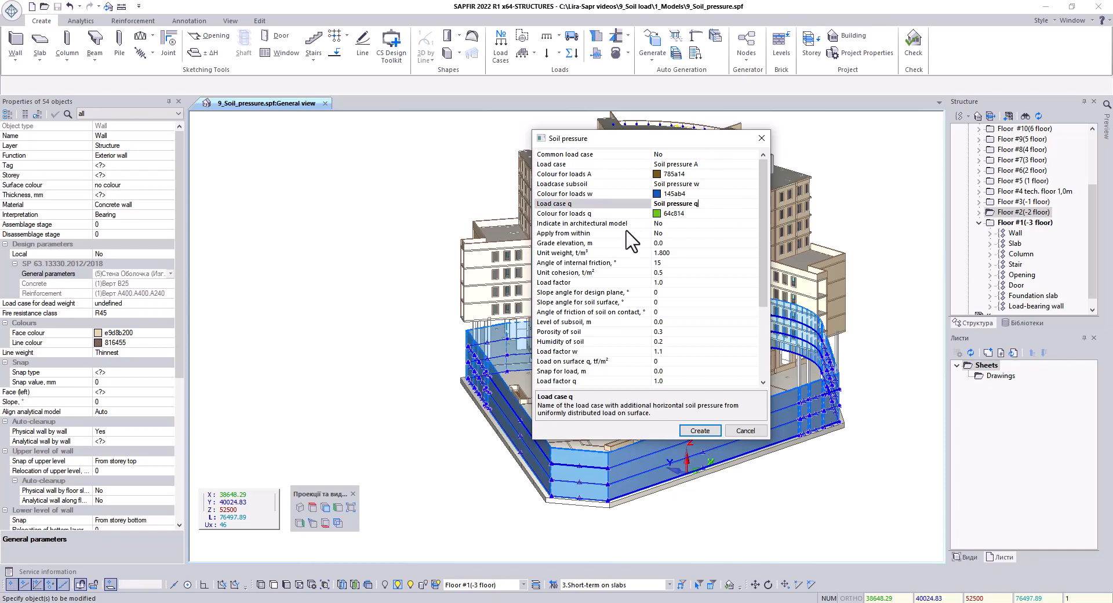
- Set the soil's angle of internal friction to 18° and the grade elevation to -1 m
{"action": "left_click", "coordinate": [633, 253]}
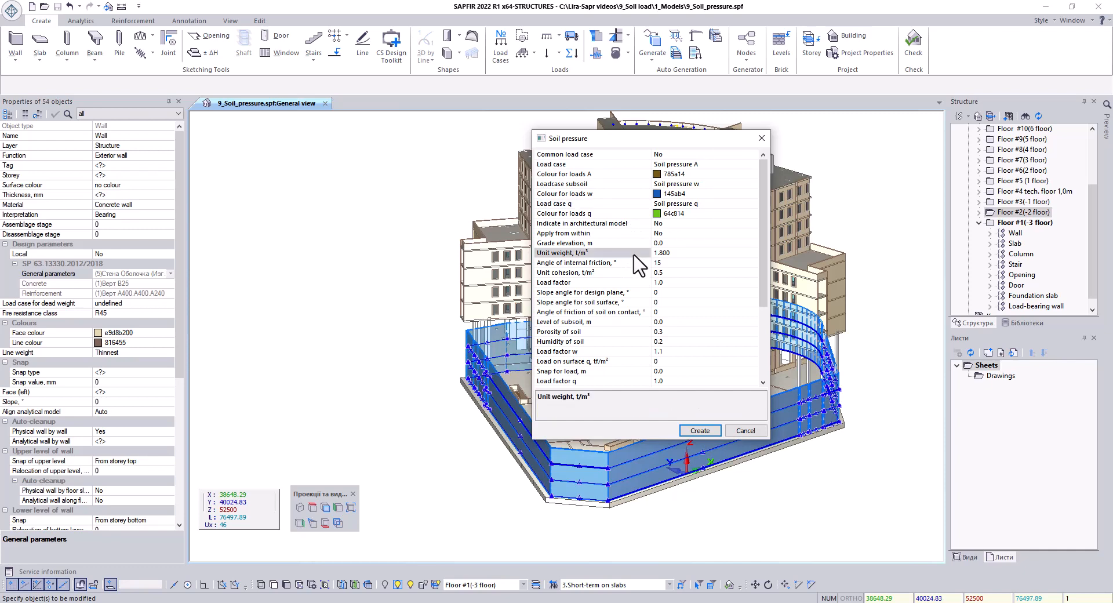
{"action": "left_click", "coordinate": [676, 263]}
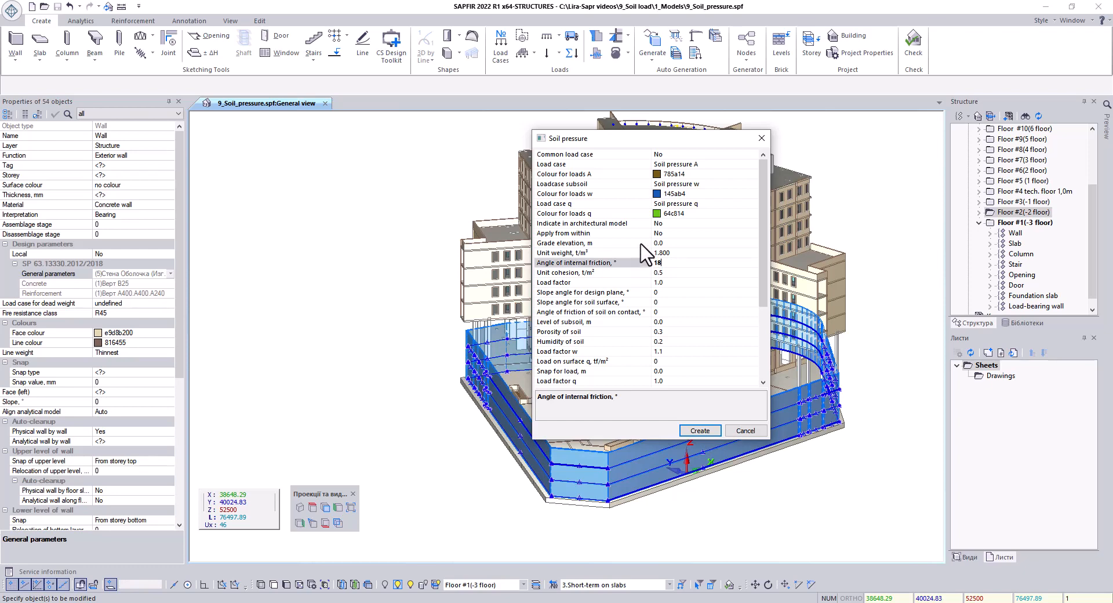
{"action": "left_click", "coordinate": [693, 243]}
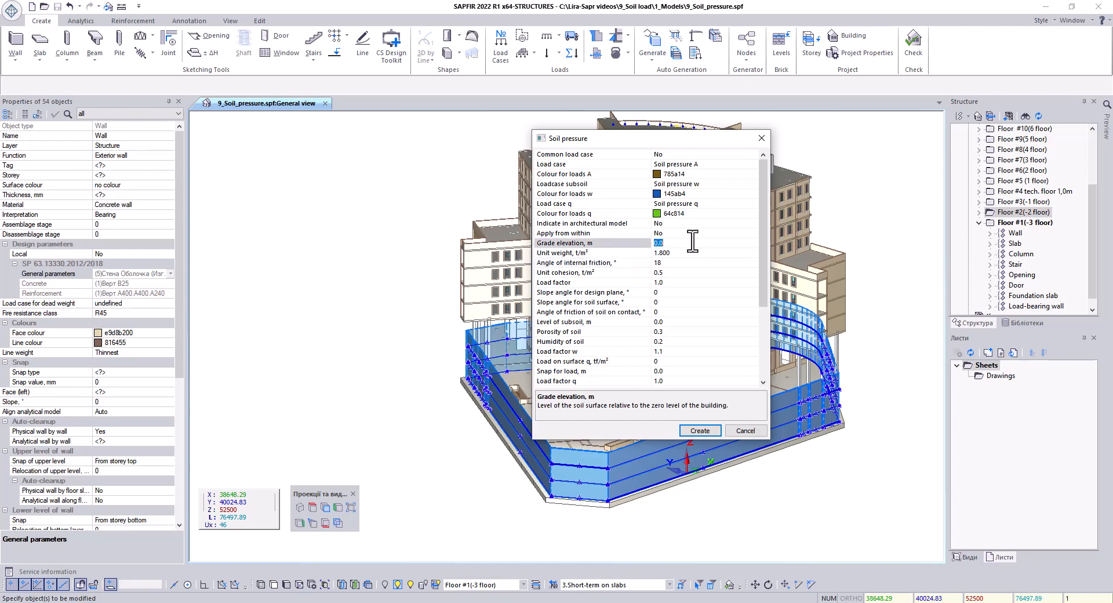
{"action": "type", "text": "-1"}
{"action": "key", "text": "Return"}
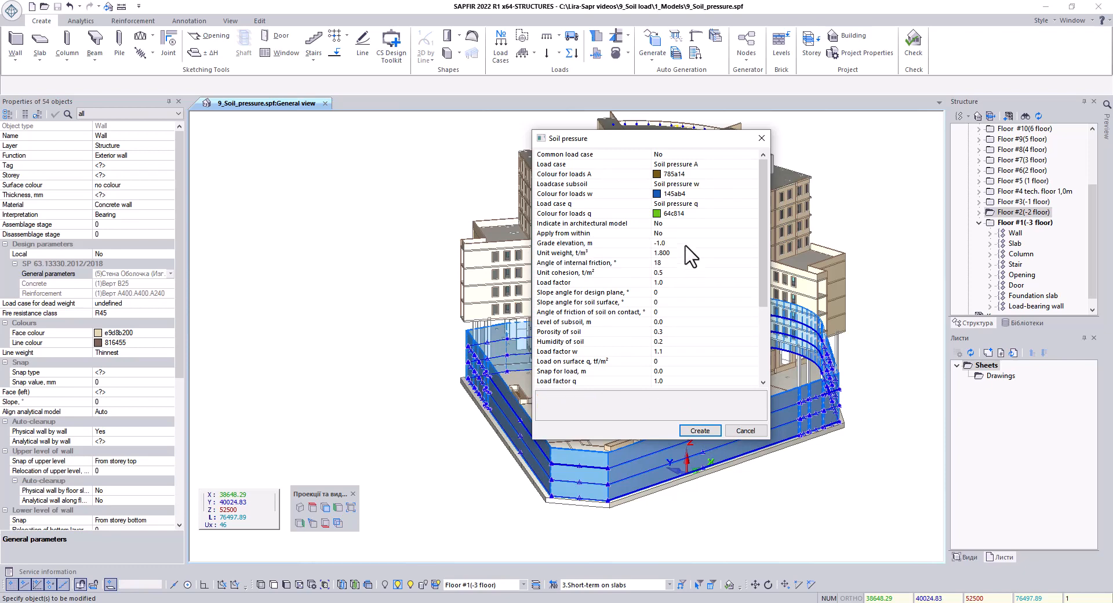
- Set the level of subsoil to 2.5 m and check the soil porosity and humidity parameters
{"action": "scroll", "coordinate": [690, 258], "scroll_direction": "down", "scroll_amount": 2}
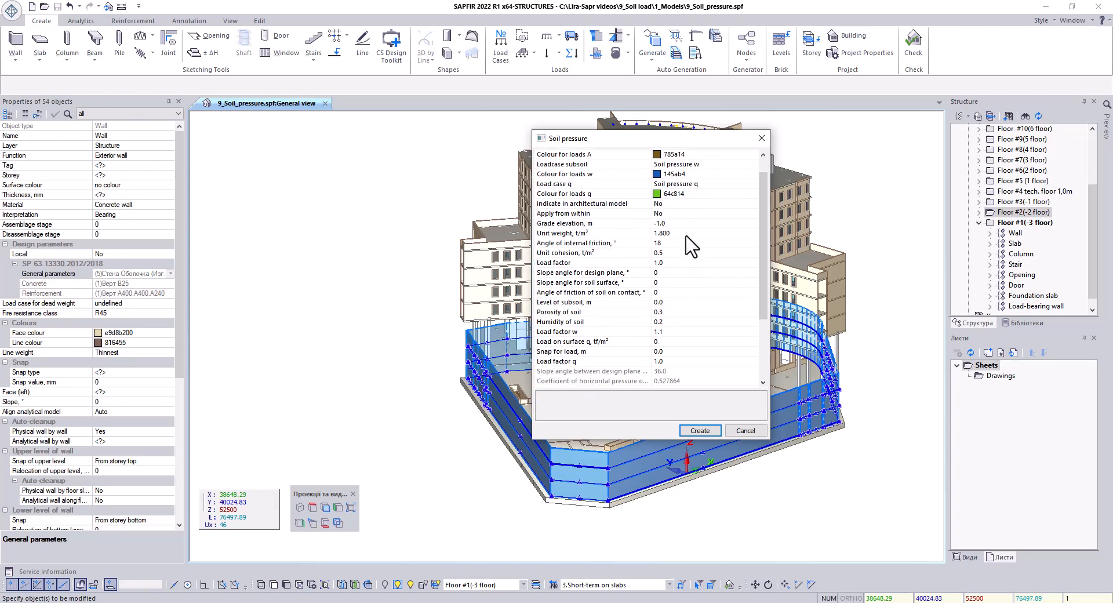
{"action": "left_click", "coordinate": [686, 302]}
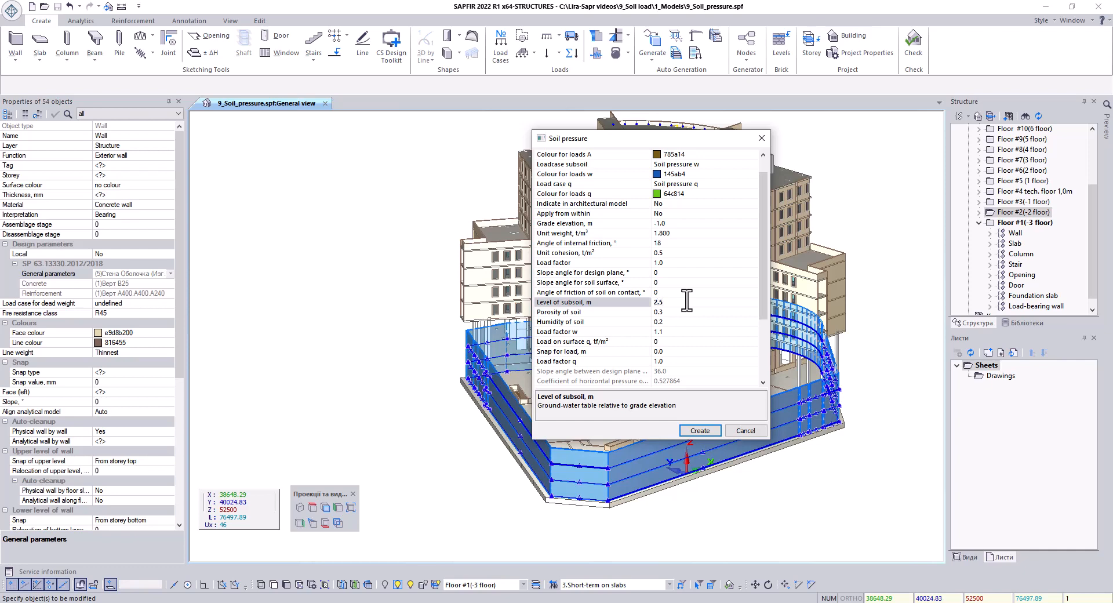
{"action": "key", "text": "Return"}
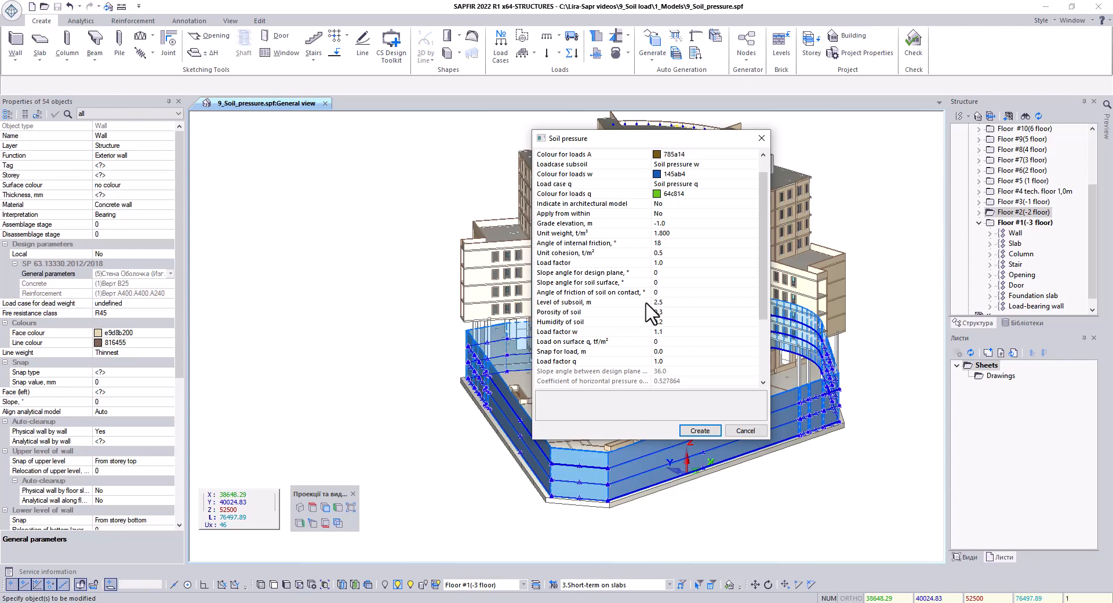
{"action": "left_click", "coordinate": [615, 302]}
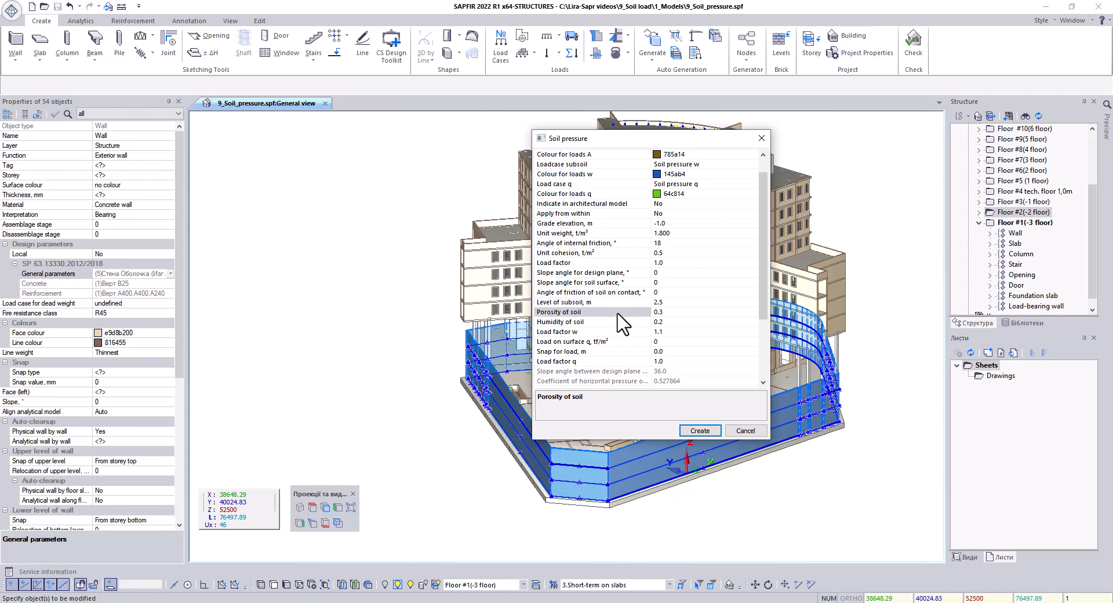
{"action": "left_click", "coordinate": [629, 321]}
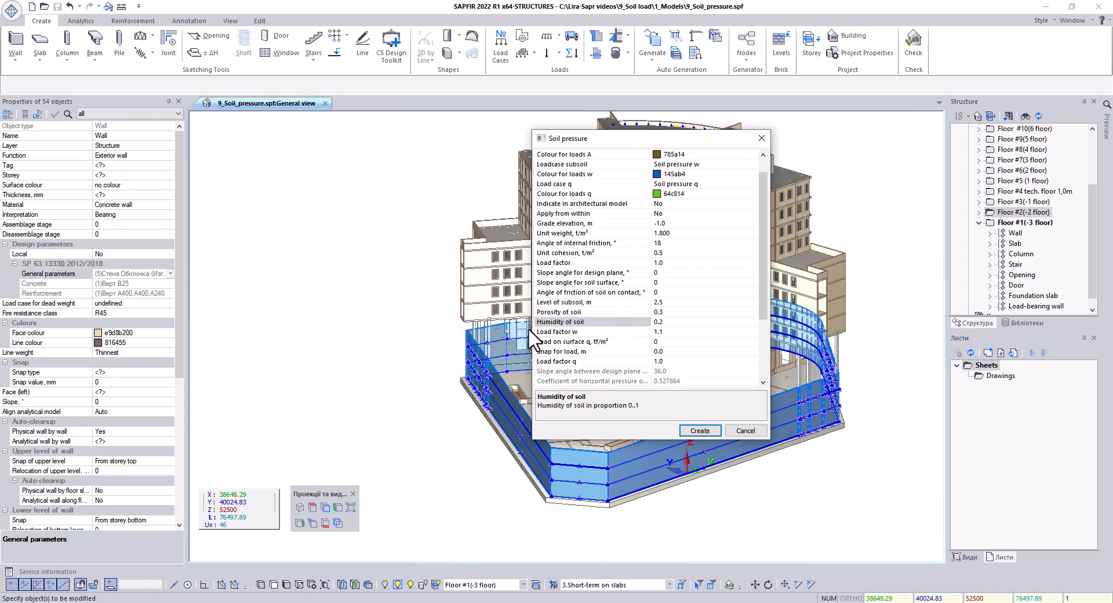
- Set the load on surface q to 2 tf/m² and check the load snap and slope angle parameters
{"action": "scroll", "coordinate": [616, 313], "scroll_direction": "down", "scroll_amount": 2}
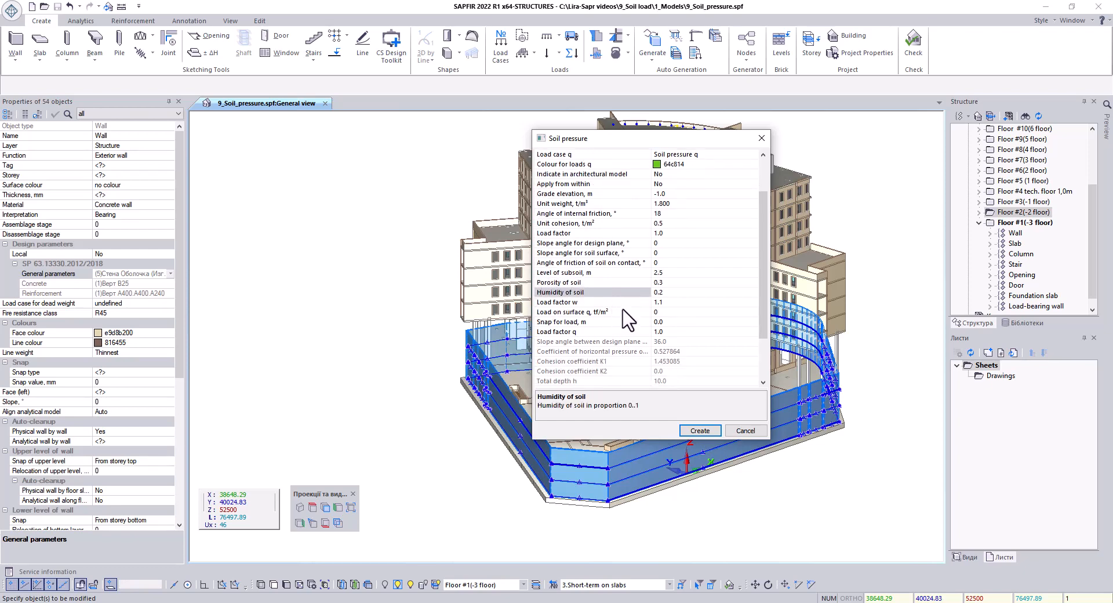
{"action": "left_click", "coordinate": [638, 313]}
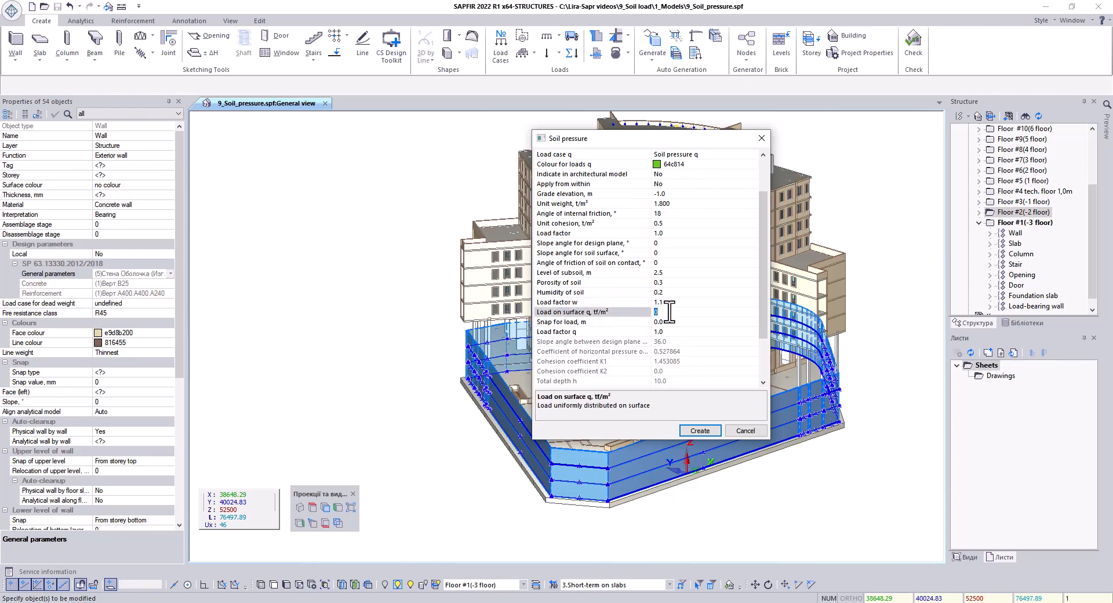
{"action": "type", "text": "2"}
{"action": "left_click", "coordinate": [643, 323]}
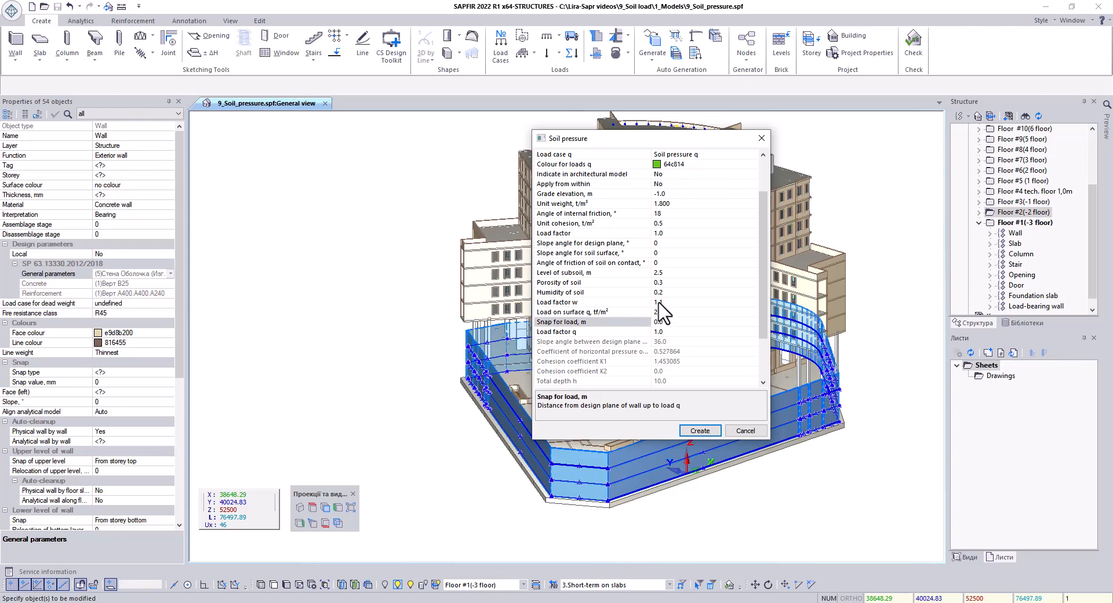
{"action": "left_click", "coordinate": [630, 254]}
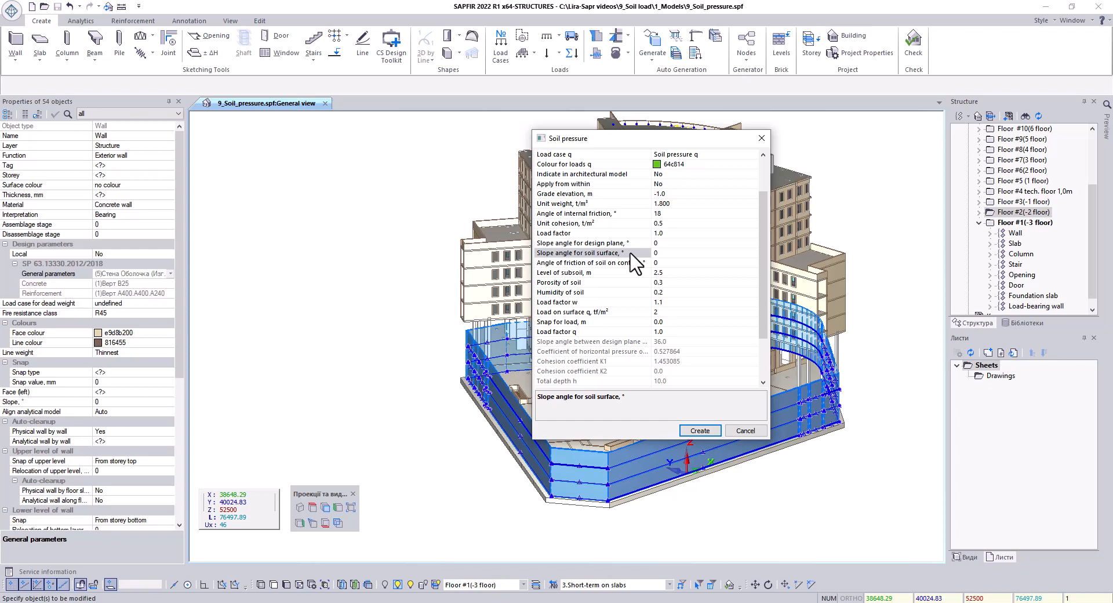
{"action": "left_click", "coordinate": [638, 244]}
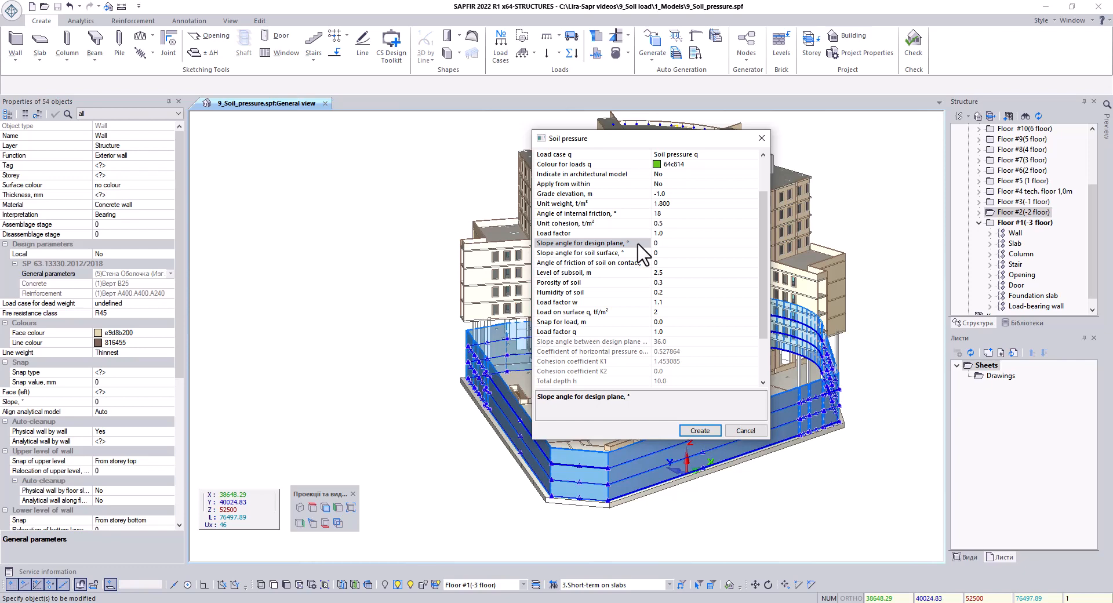
- Set the test depth to 9 m for the check calculation of active pressure
{"action": "scroll", "coordinate": [644, 255], "scroll_direction": "down", "scroll_amount": 2}
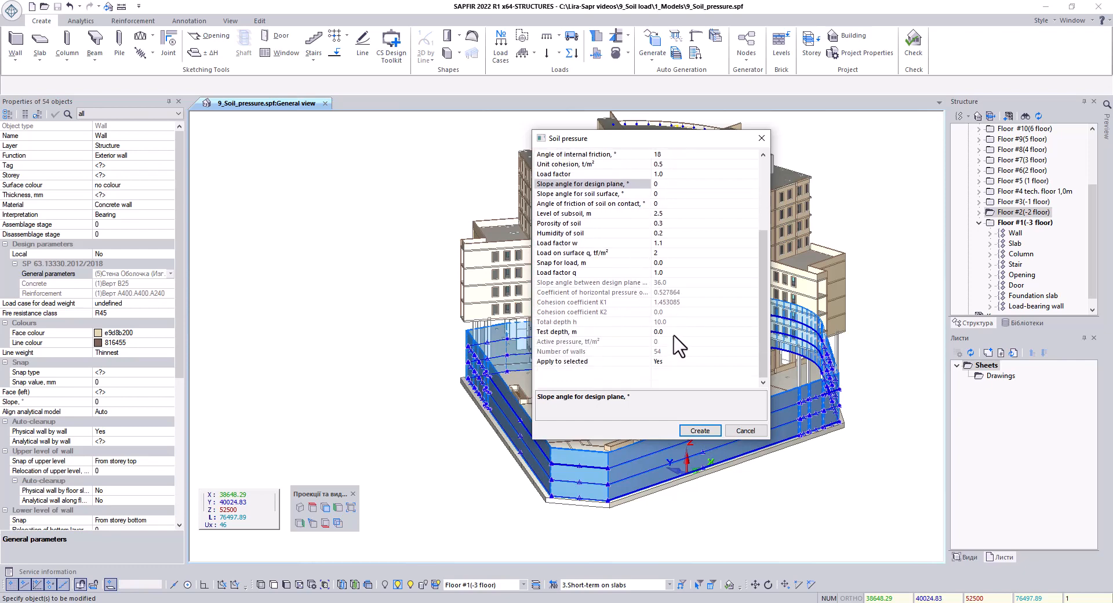
{"action": "left_click", "coordinate": [644, 332]}
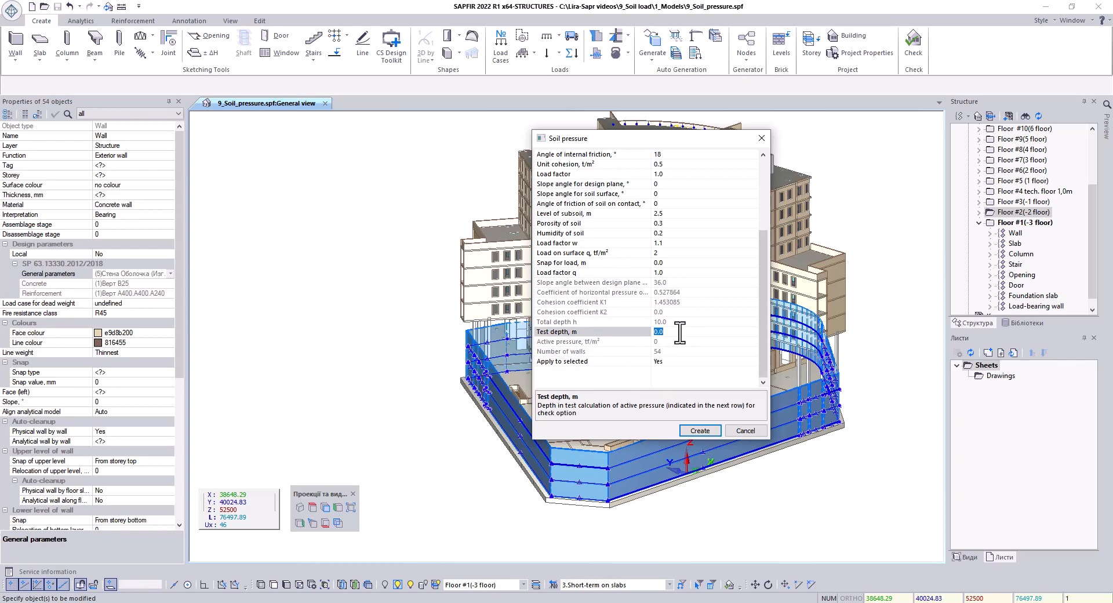
{"action": "type", "text": "9"}
{"action": "key", "text": "Return"}
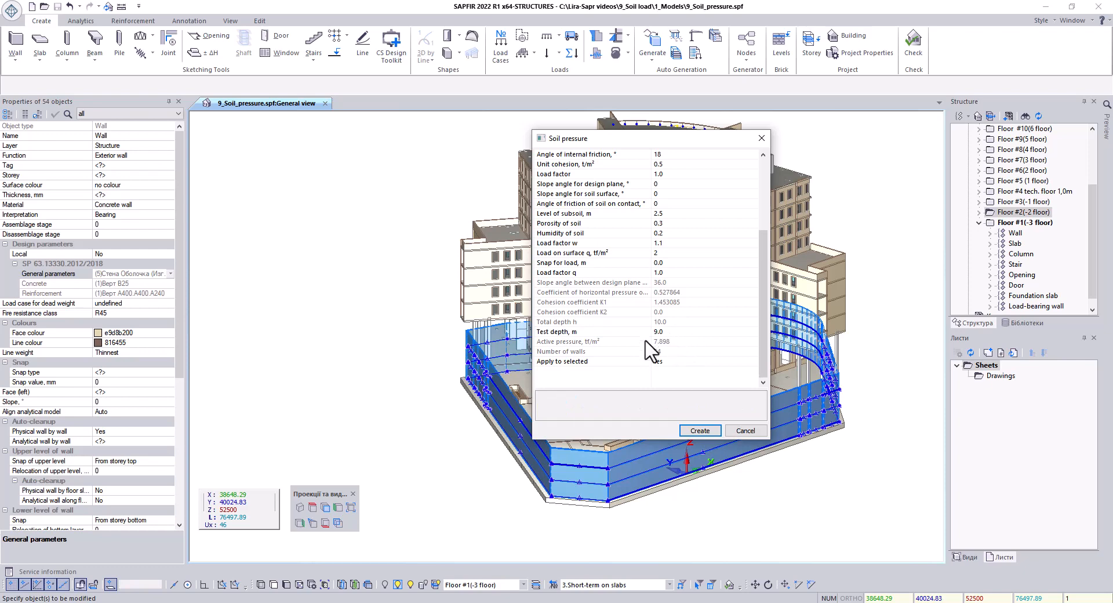
- Check the calculated slope angle and number of walls, and create the soil pressure model with Apply to selected set to Yes
{"action": "left_click", "coordinate": [646, 283]}
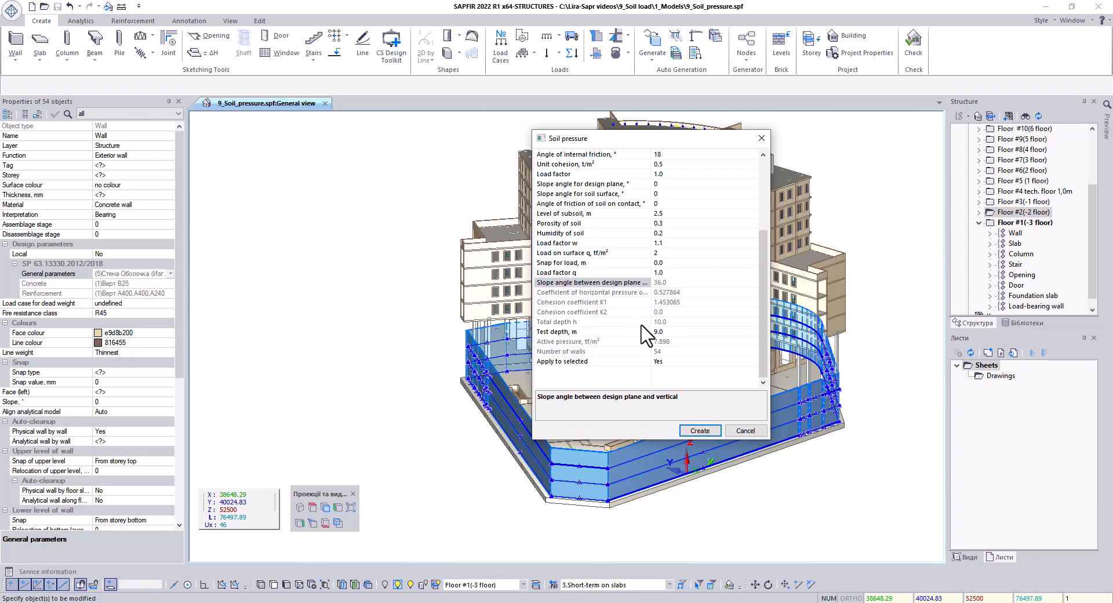
{"action": "left_click", "coordinate": [637, 353]}
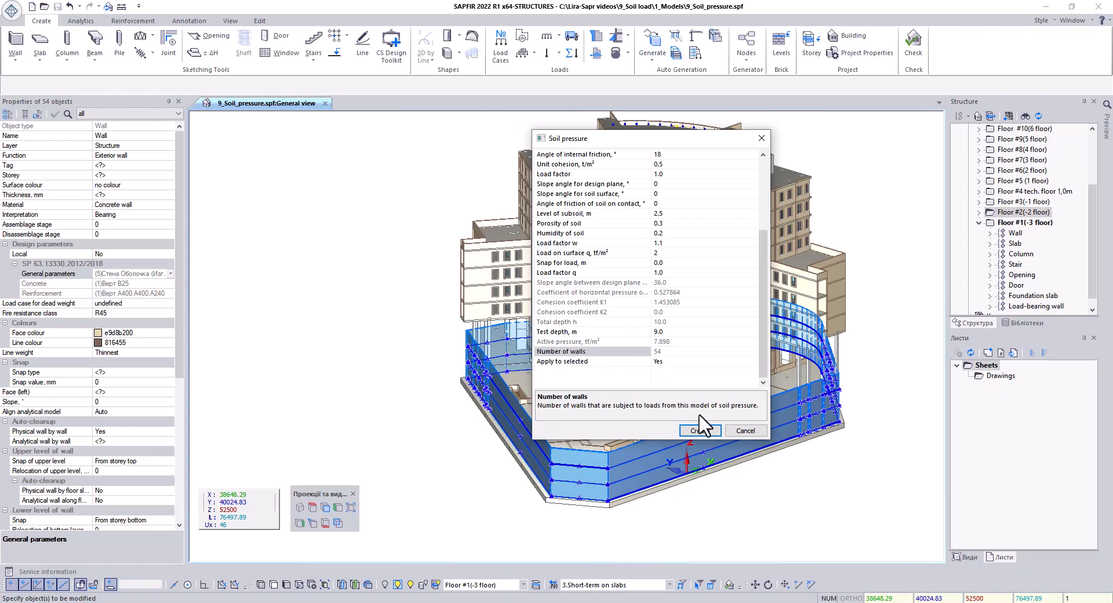
{"action": "left_click", "coordinate": [680, 362]}
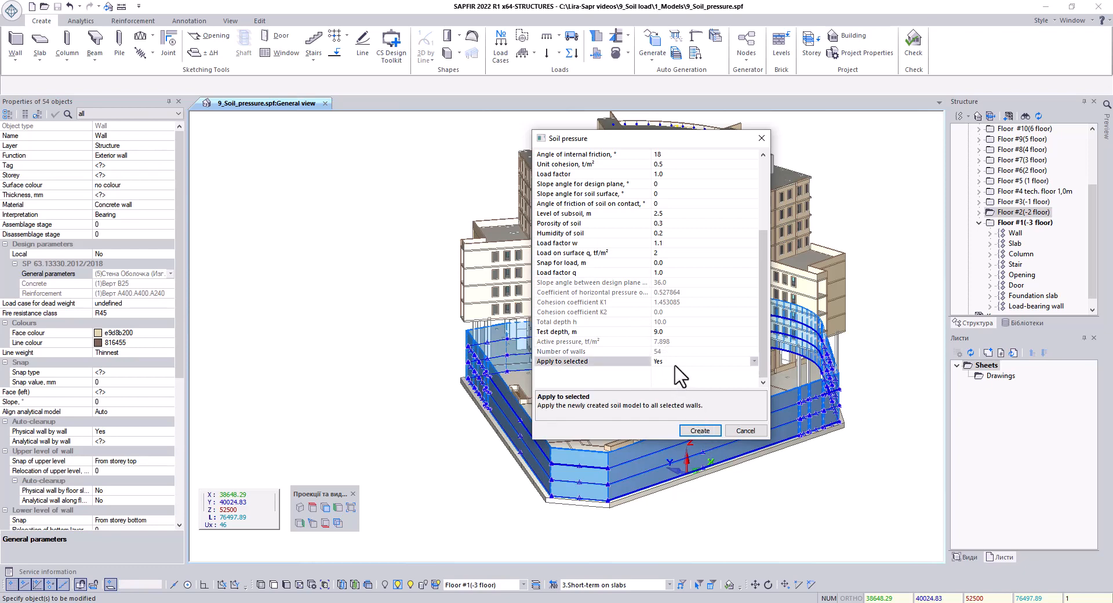
{"action": "left_click", "coordinate": [698, 430]}
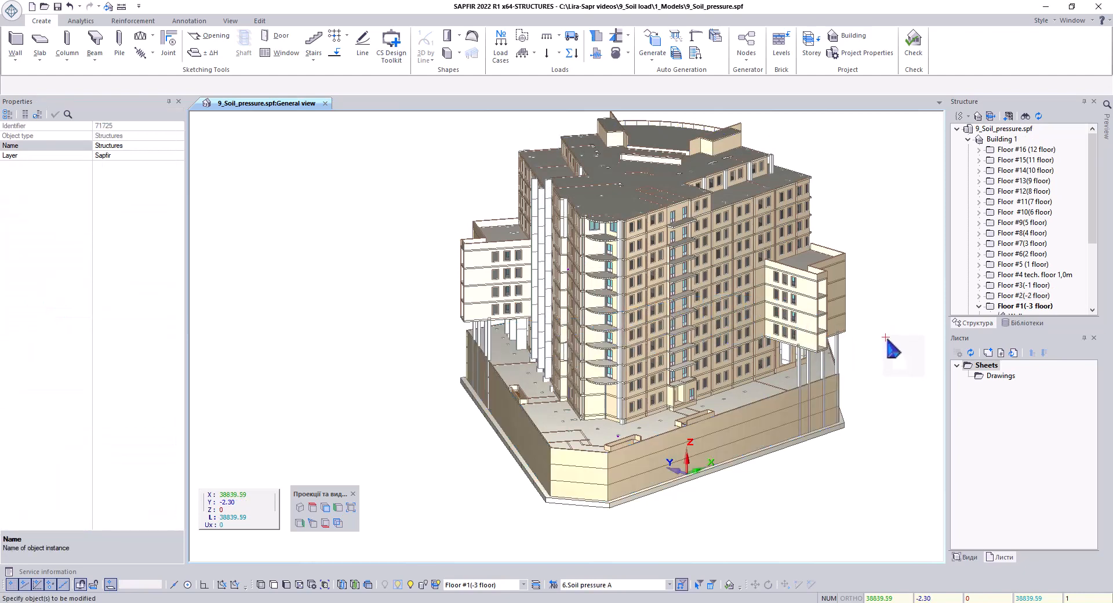
- Select the Soil pressure A object in the project structure to review its load cases, colours and soil parameters
{"action": "scroll", "coordinate": [1026, 249], "scroll_direction": "down", "scroll_amount": 4}
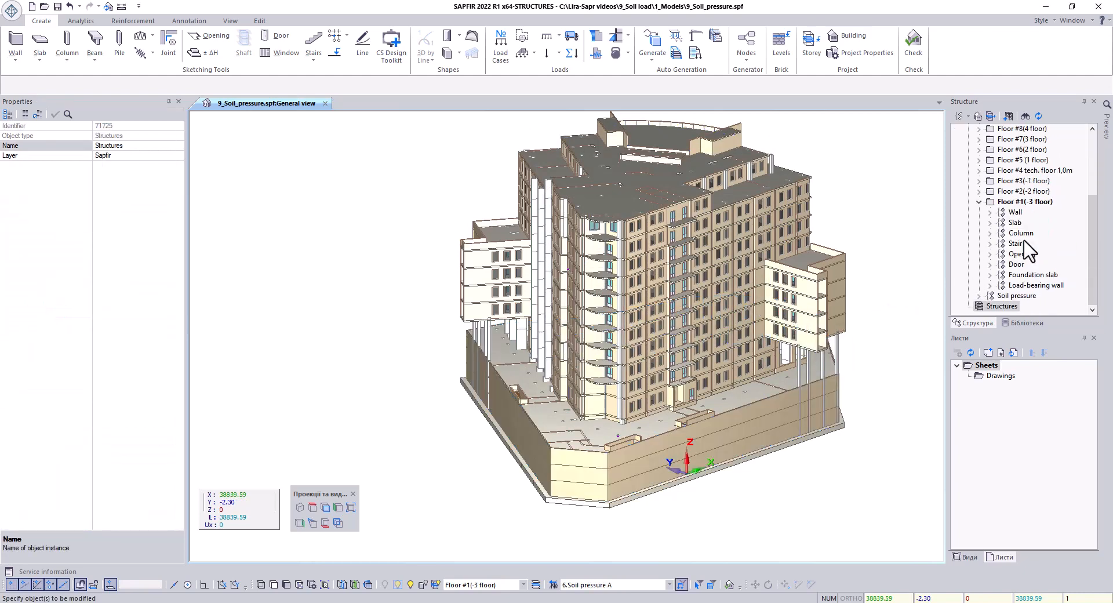
{"action": "left_click", "coordinate": [1021, 297]}
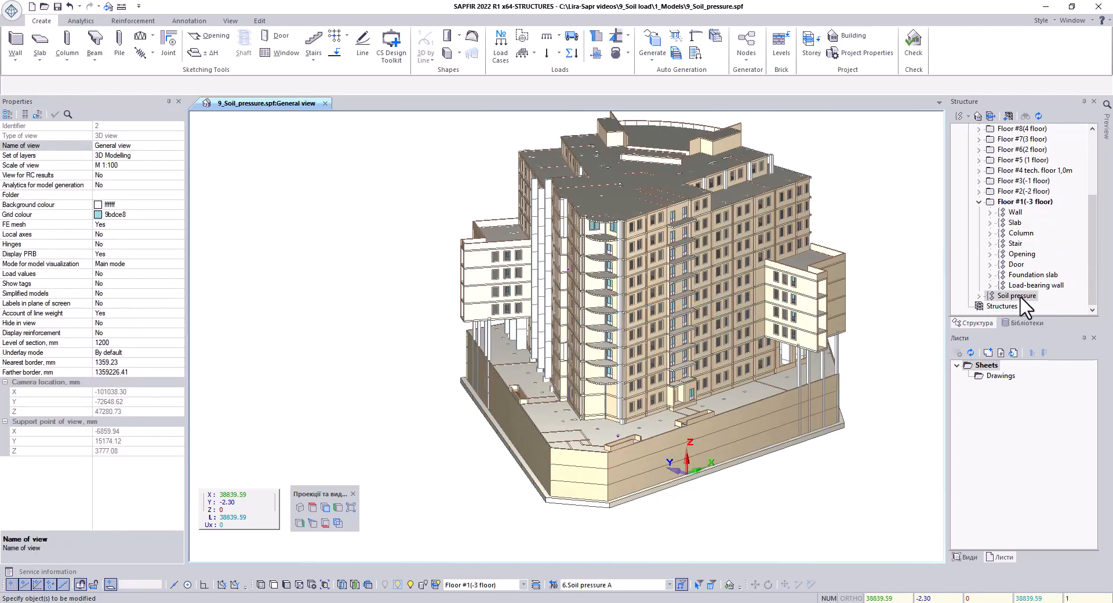
{"action": "left_click", "coordinate": [980, 294]}
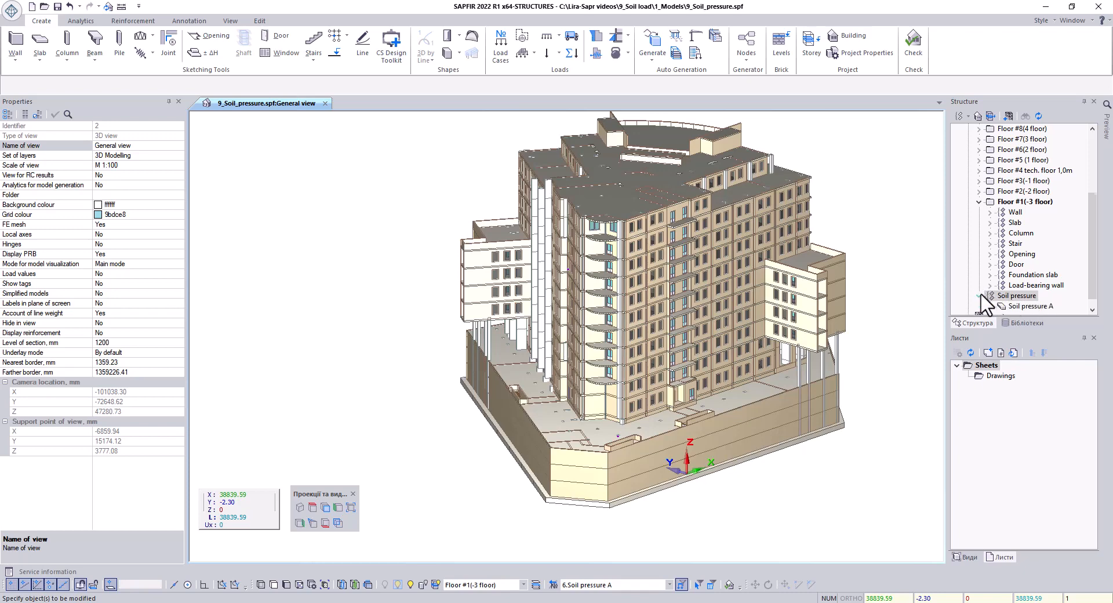
{"action": "left_click", "coordinate": [1026, 306]}
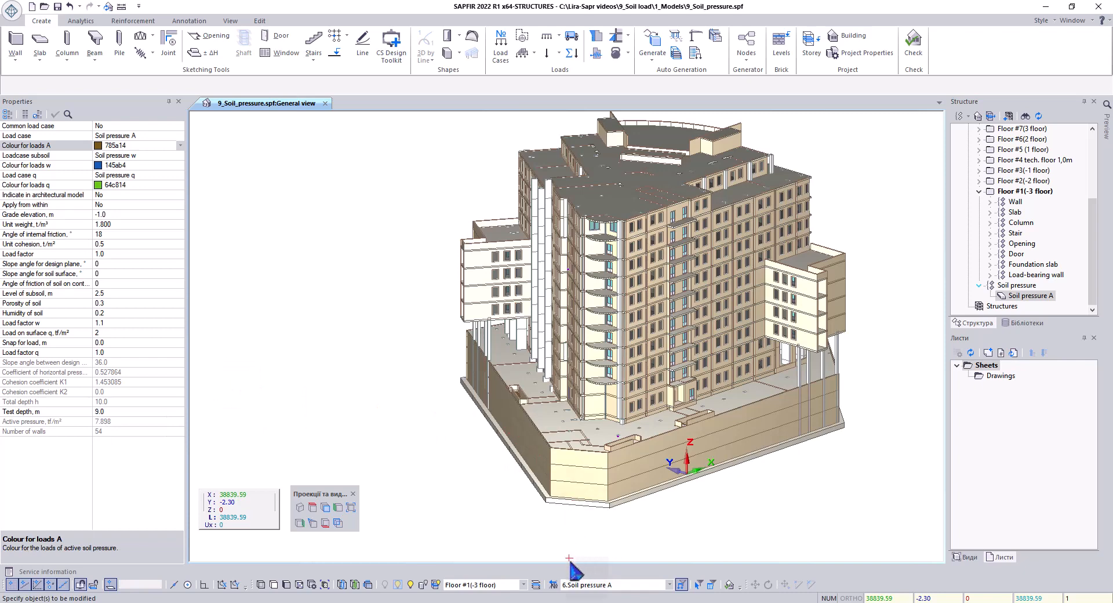
- Review the Soil pressure A, w and q entries in the load case list and close it without changes
{"action": "left_click", "coordinate": [554, 584]}
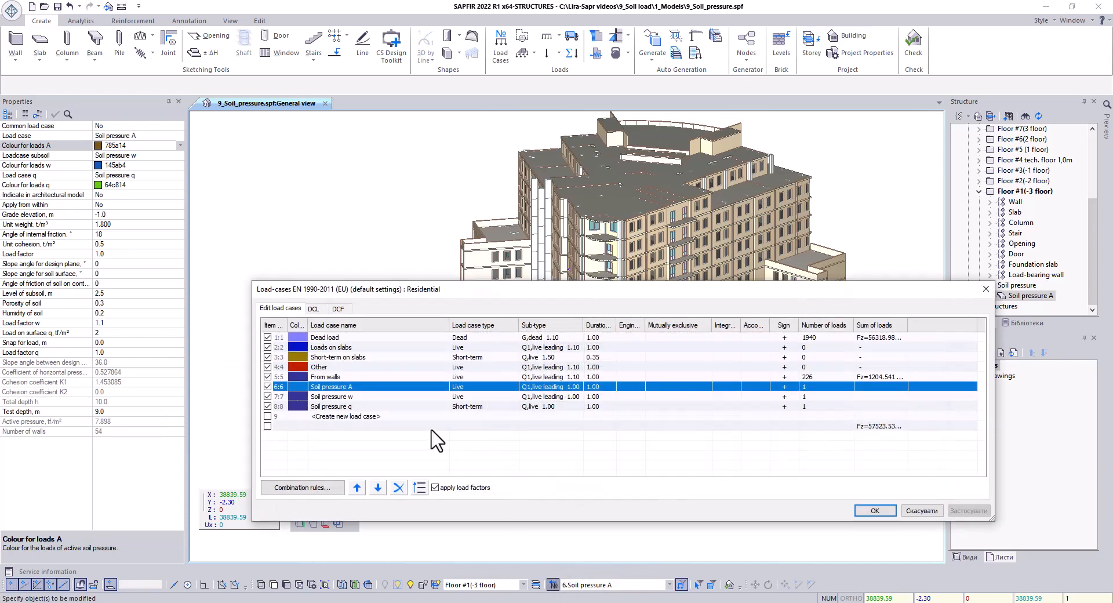
{"action": "left_click", "coordinate": [403, 396]}
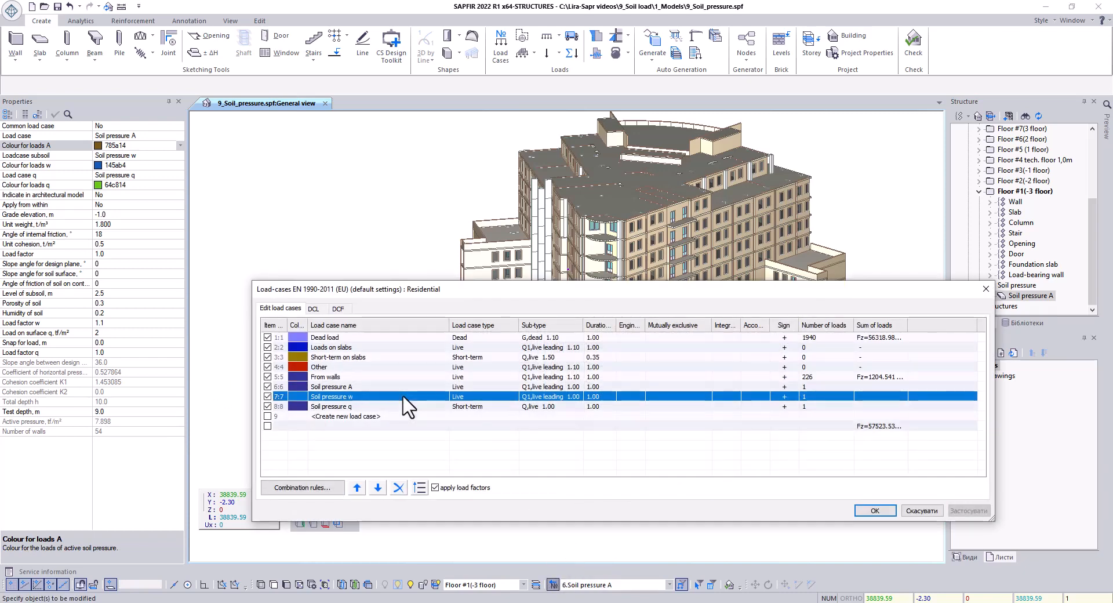
{"action": "left_click", "coordinate": [395, 406]}
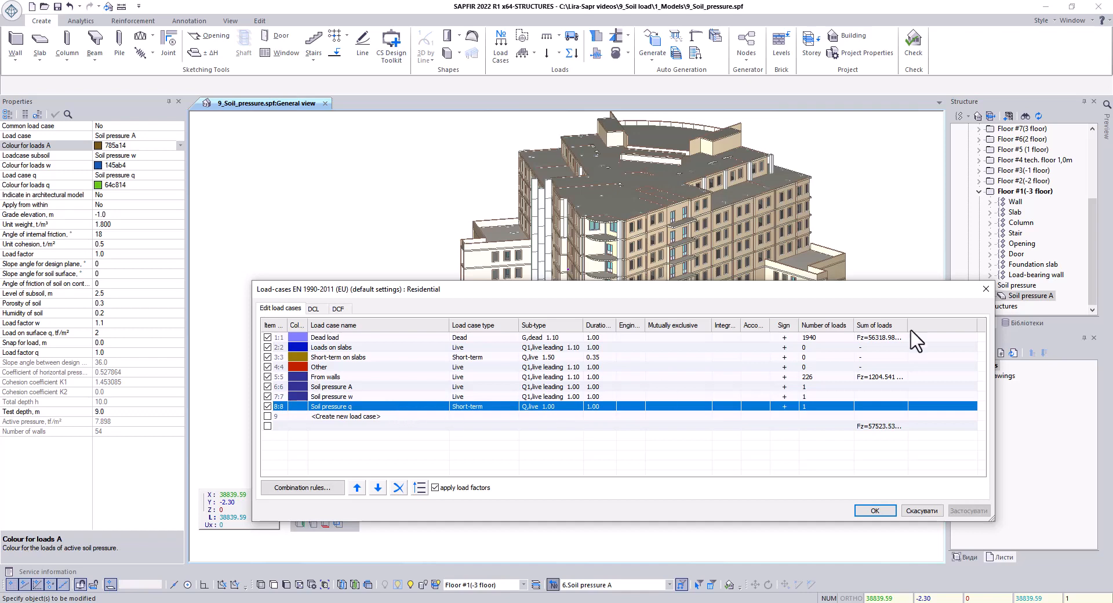
{"action": "left_click", "coordinate": [986, 289]}
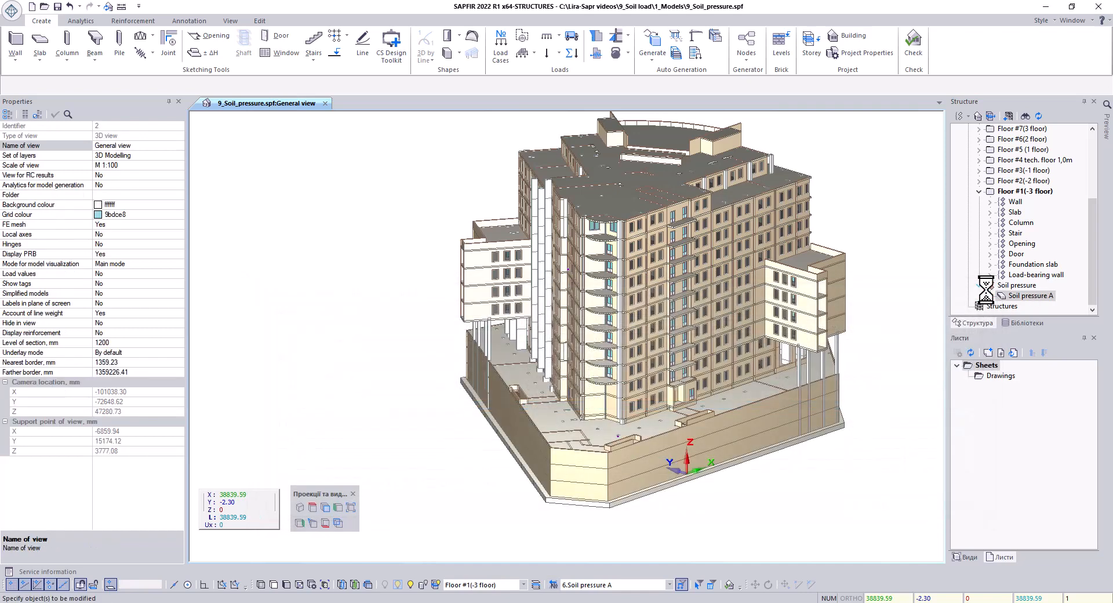
- Create a meshed model of all buildings in the project, shown in analytical interpretation, and close the service information
{"action": "left_click", "coordinate": [1008, 116]}
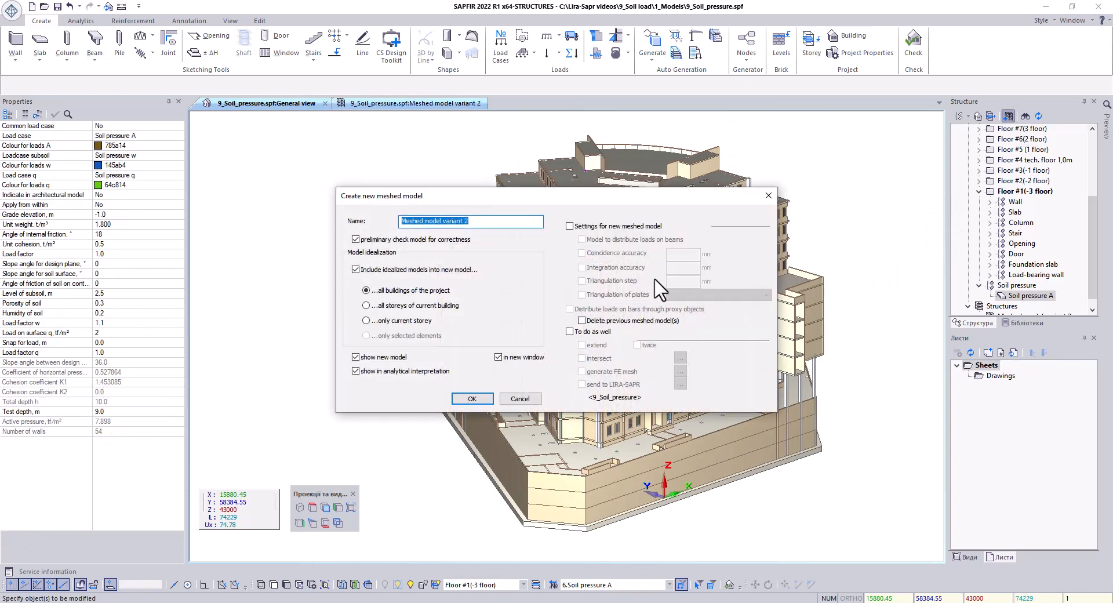
{"action": "left_click", "coordinate": [480, 399]}
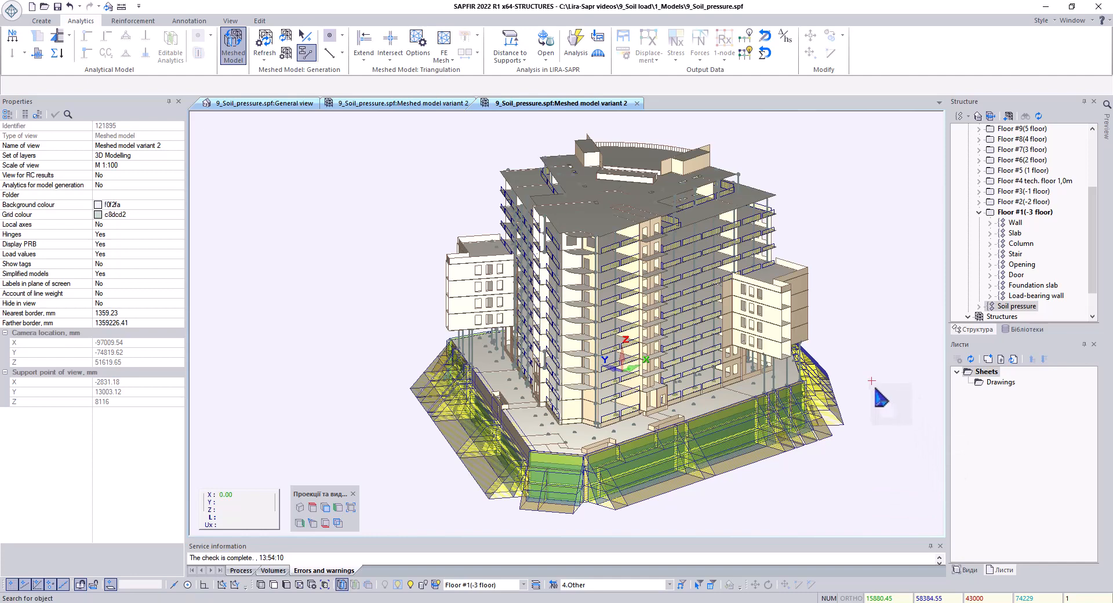
{"action": "left_click", "coordinate": [931, 546]}
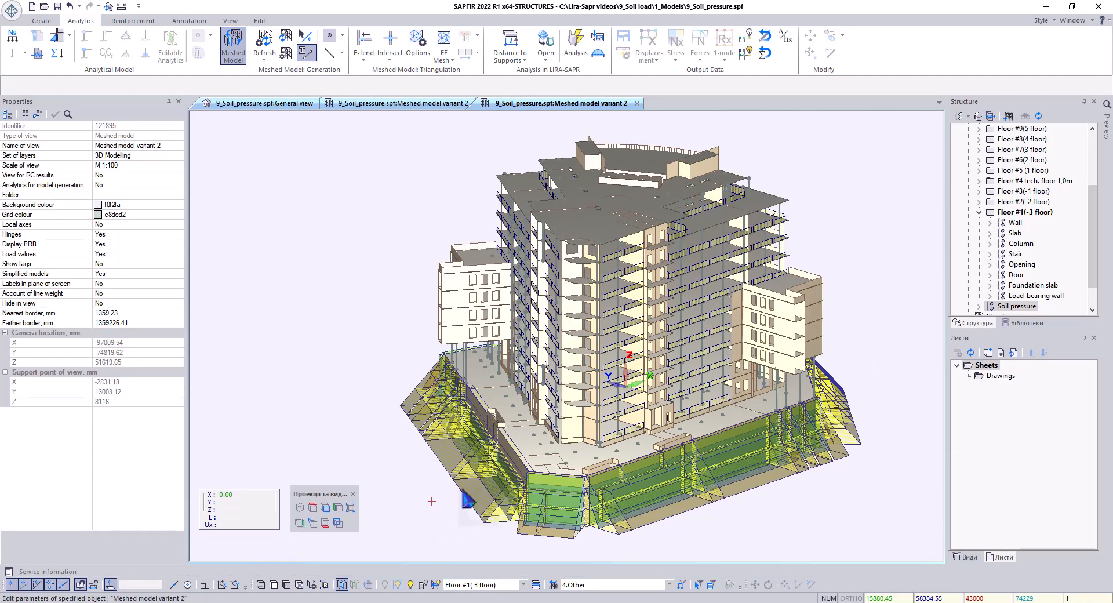
- Examine the soil pressure loads around the basement and select the upper exterior wall plate beside the cut corner that lacks outside loads
{"action": "scroll", "coordinate": [467, 499], "scroll_direction": "up", "scroll_amount": 5}
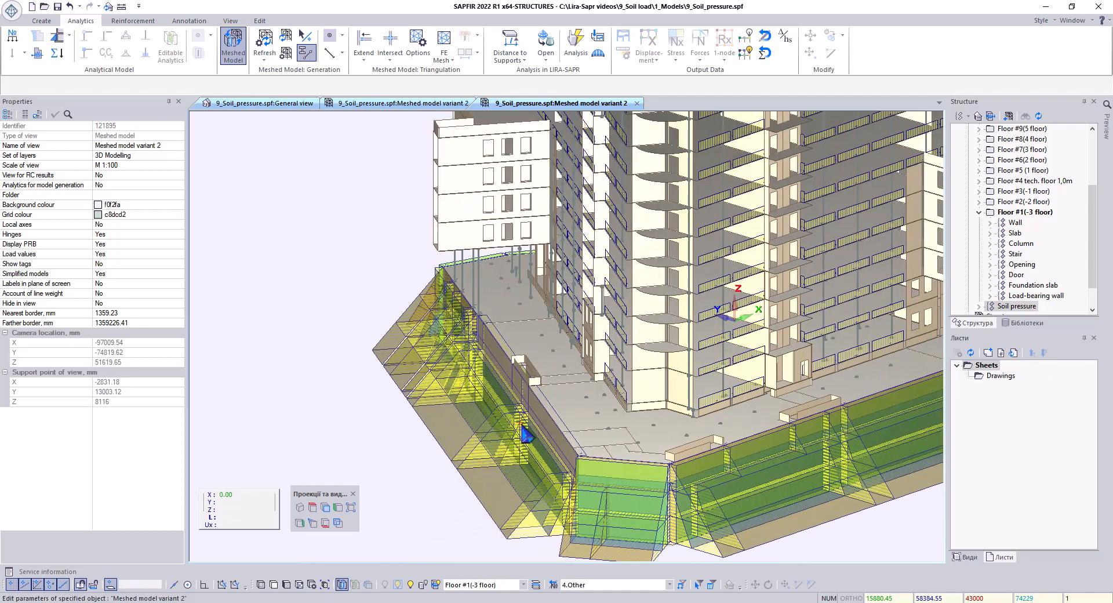
{"action": "scroll", "coordinate": [525, 434], "scroll_direction": "up", "scroll_amount": 6}
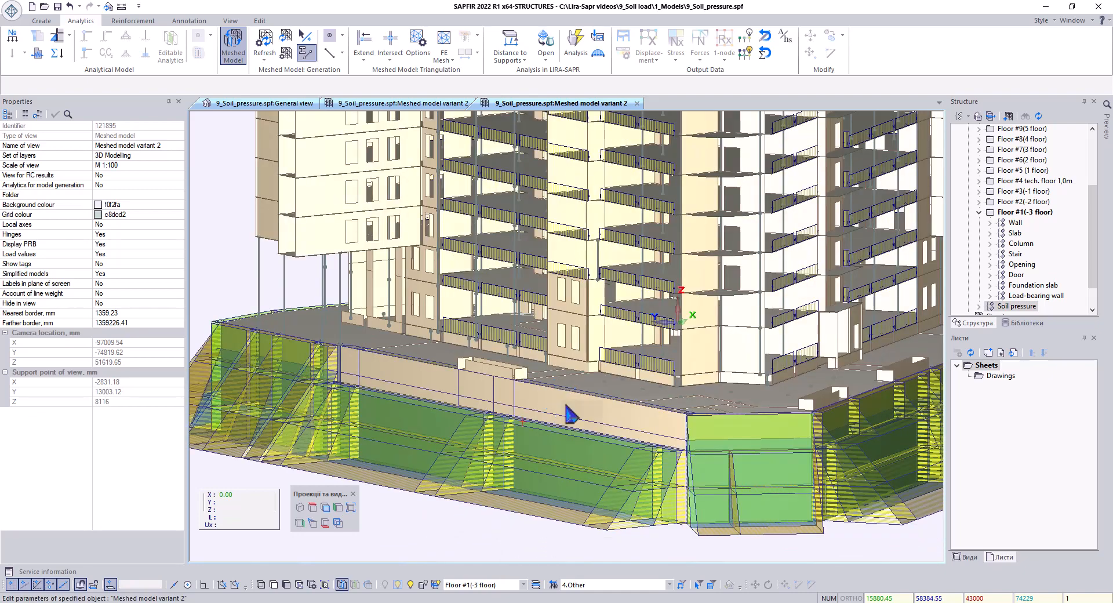
{"action": "right_click", "coordinate": [517, 421]}
{"action": "left_click", "coordinate": [216, 252]}
{"action": "scroll", "coordinate": [529, 420], "scroll_direction": "up", "scroll_amount": 1}
{"action": "left_click", "coordinate": [556, 403]}
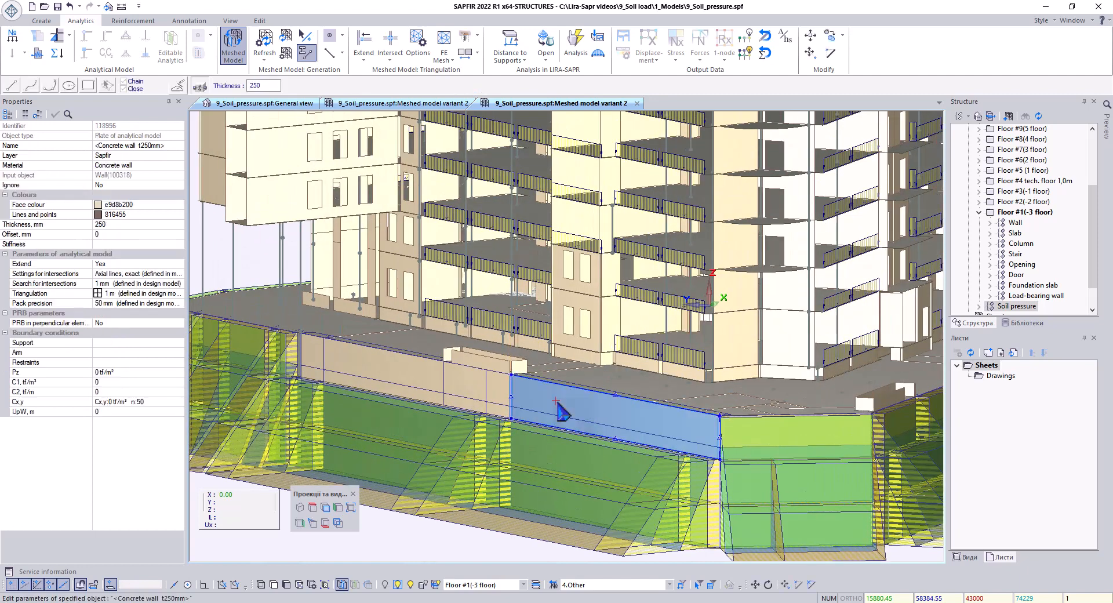
- Hide the selected wall plate temporarily to inspect the Soil pressure q load behind it, and make all elements visible again
{"action": "left_click", "coordinate": [386, 585]}
{"action": "right_click_drag", "start_coordinate": [584, 407], "coordinate": [575, 410]}
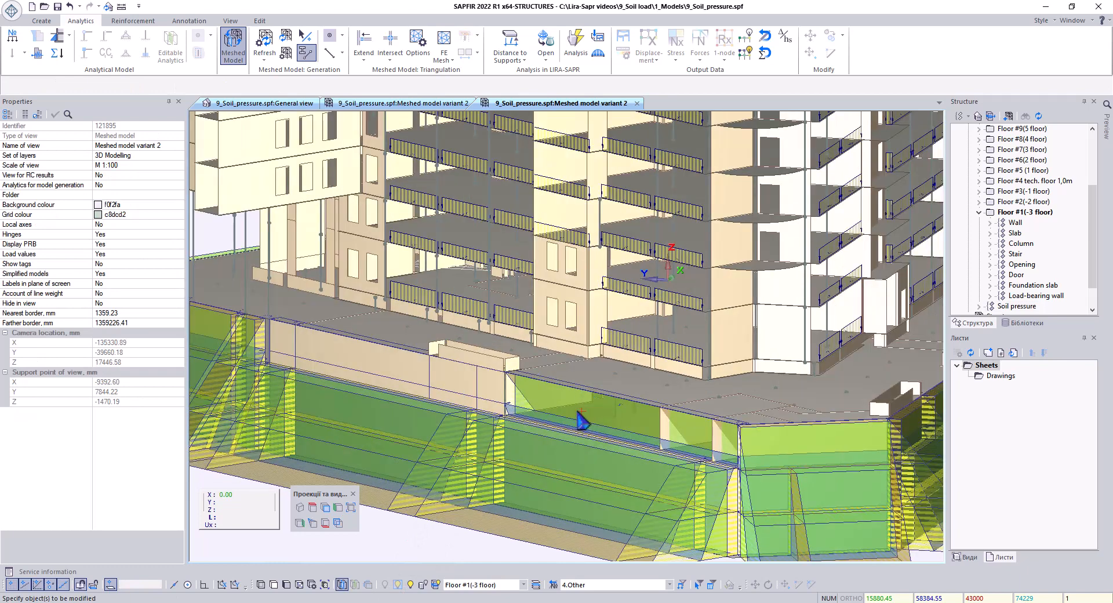
{"action": "left_click", "coordinate": [547, 400]}
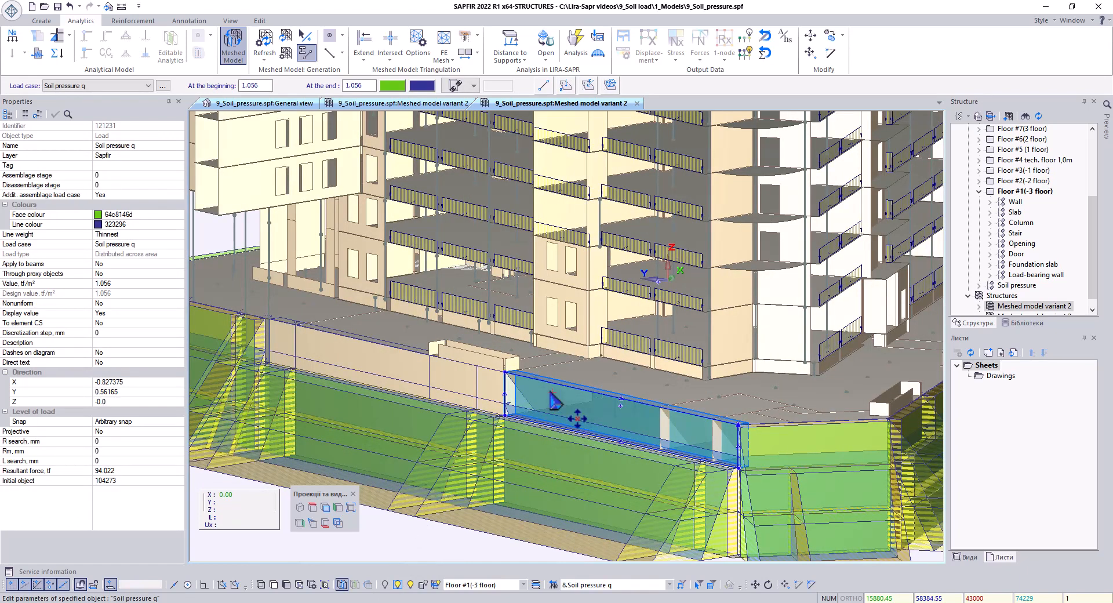
{"action": "left_click", "coordinate": [410, 585]}
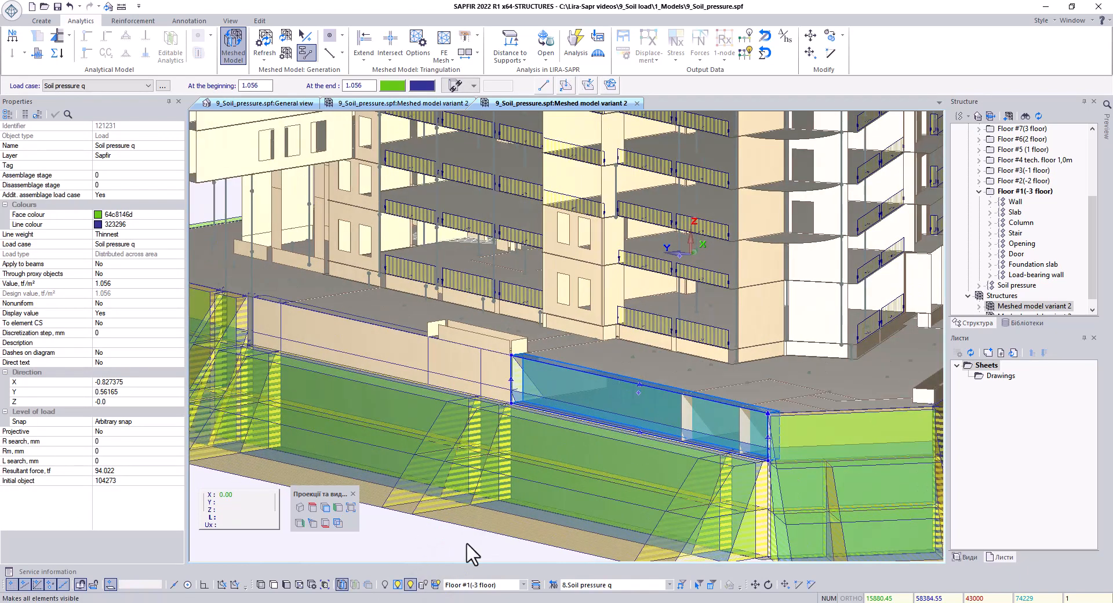
{"action": "left_click", "coordinate": [550, 384]}
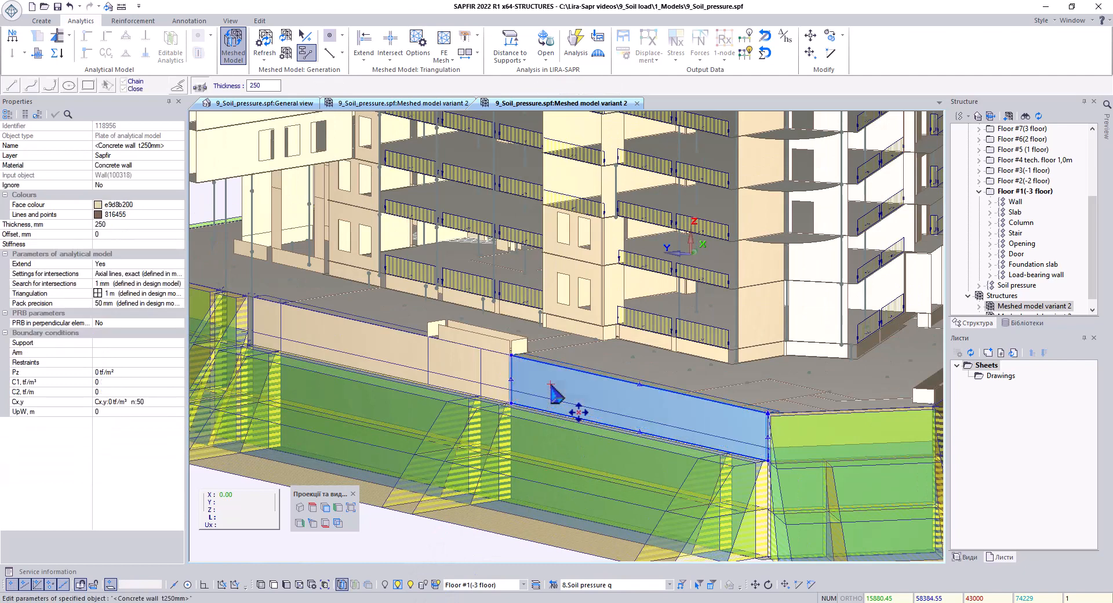
- In the general view, set Face (left) to Yes for the Floor #3(-1 floor) exterior wall with the wrongly directed soil load
{"action": "left_click", "coordinate": [41, 20]}
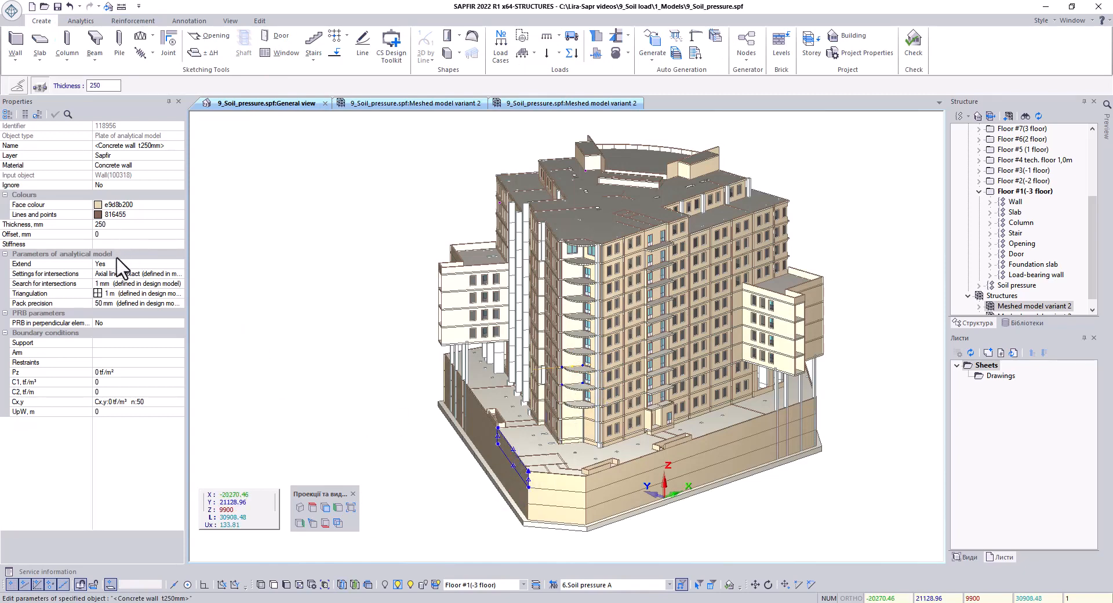
{"action": "left_click", "coordinate": [474, 510]}
{"action": "key", "text": "Escape"}
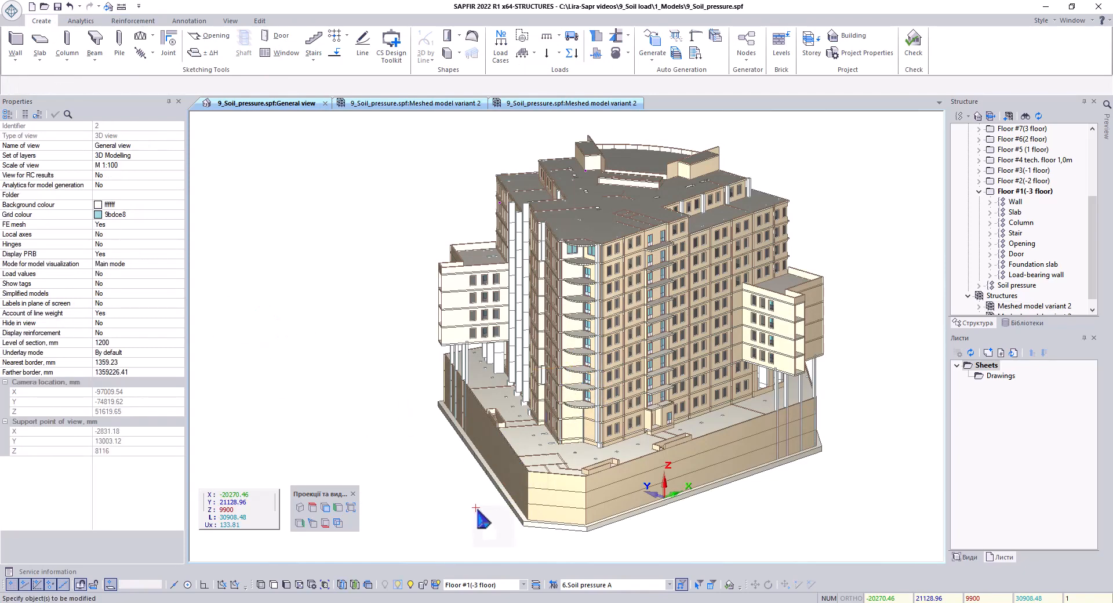
{"action": "left_click", "coordinate": [512, 457]}
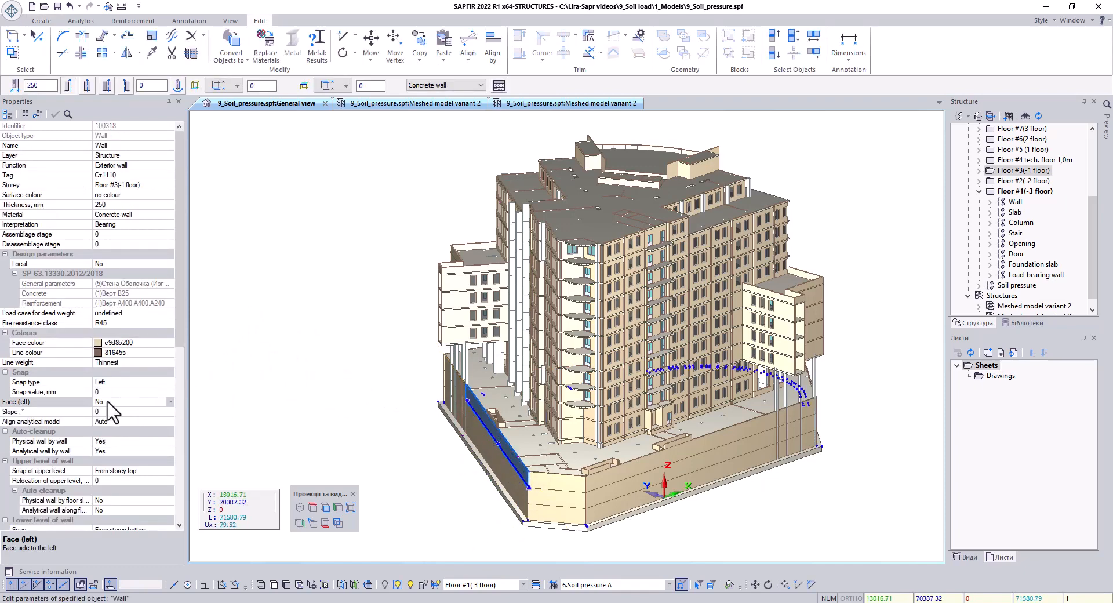
{"action": "left_click", "coordinate": [55, 115]}
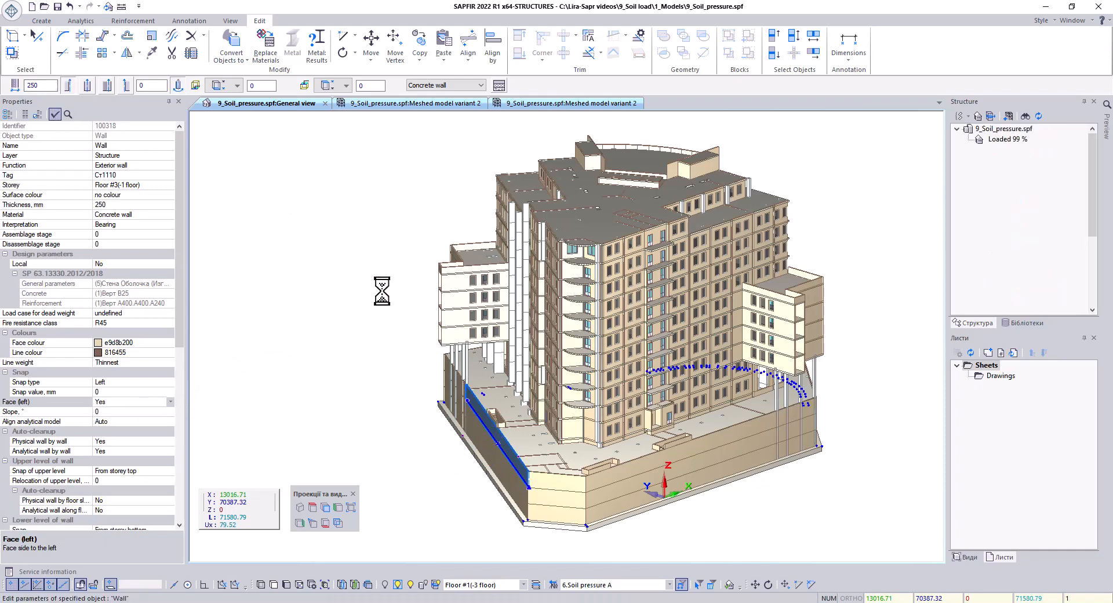
- Create a new meshed model of all project buildings from the corrected wall, deleting the previous meshed models
{"action": "left_click", "coordinate": [80, 21]}
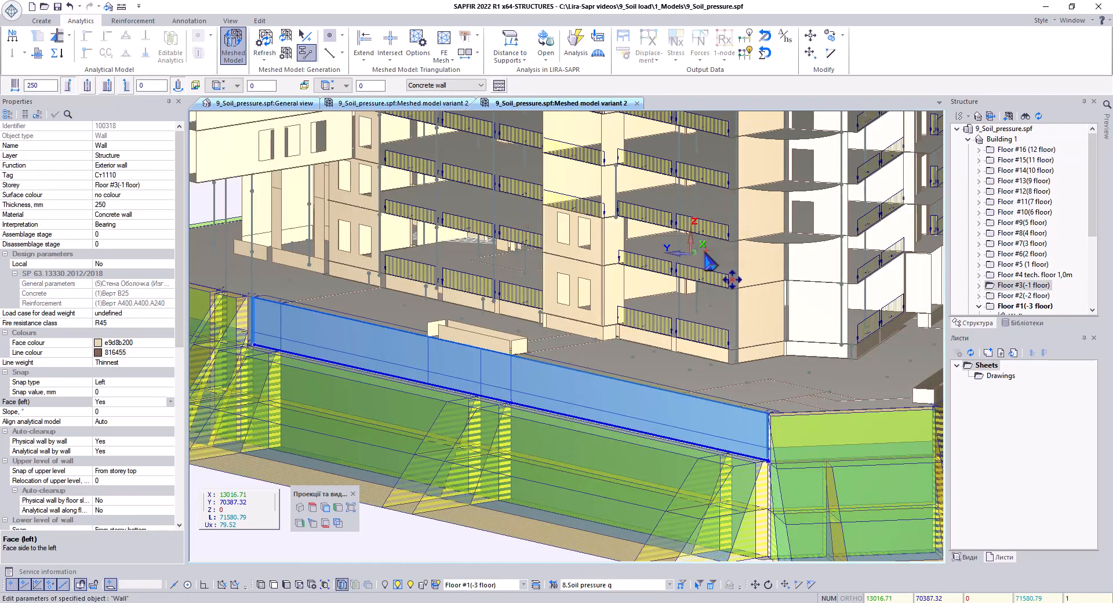
{"action": "key", "text": "Escape"}
{"action": "left_click", "coordinate": [1009, 118]}
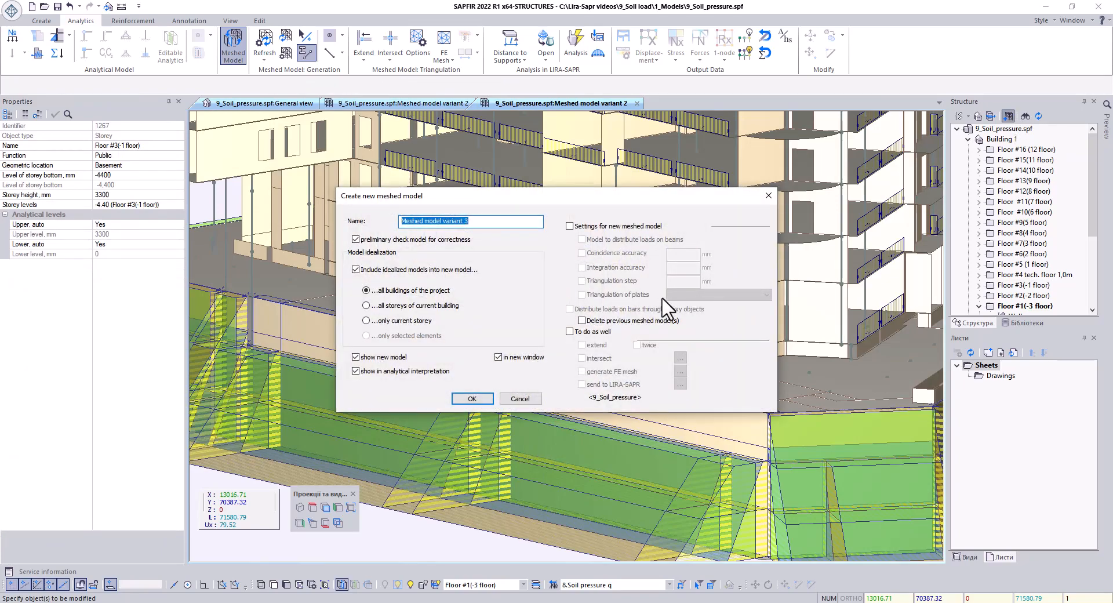
{"action": "left_click", "coordinate": [477, 399]}
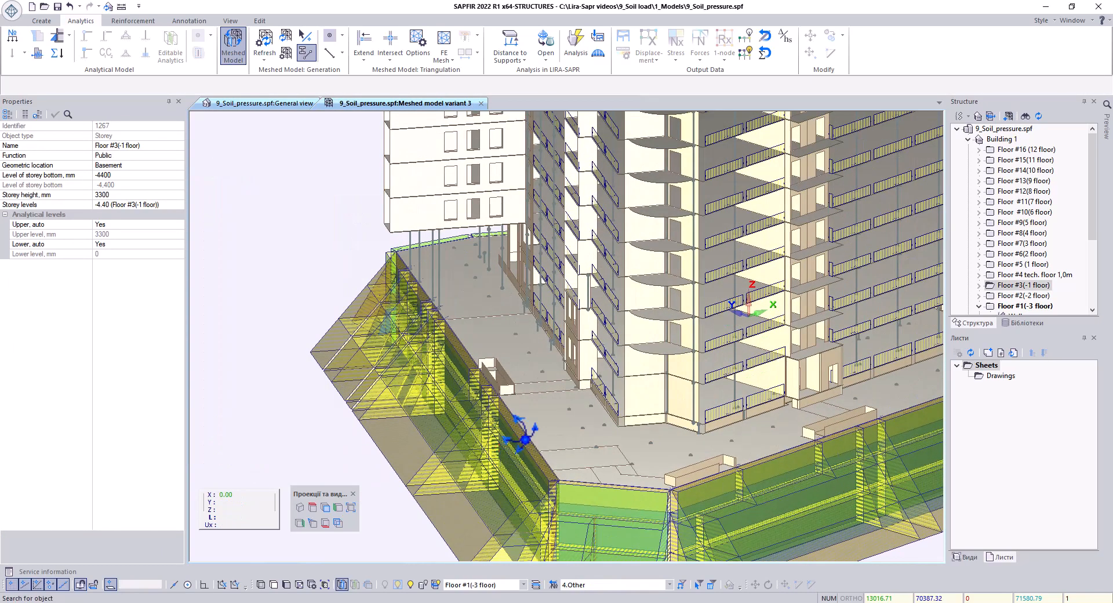
- Inspect the Soil pressure A load on the corrected upper basement wall and clear the selection
{"action": "mouse_move", "coordinate": [506, 453]}
{"action": "middle_mouse_down"}
{"action": "mouse_move", "coordinate": [507, 467]}
{"action": "mouse_move", "coordinate": [605, 404]}
{"action": "mouse_move", "coordinate": [509, 409]}
{"action": "mouse_move", "coordinate": [525, 464]}
{"action": "middle_mouse_up"}
{"action": "left_click", "coordinate": [528, 465]}
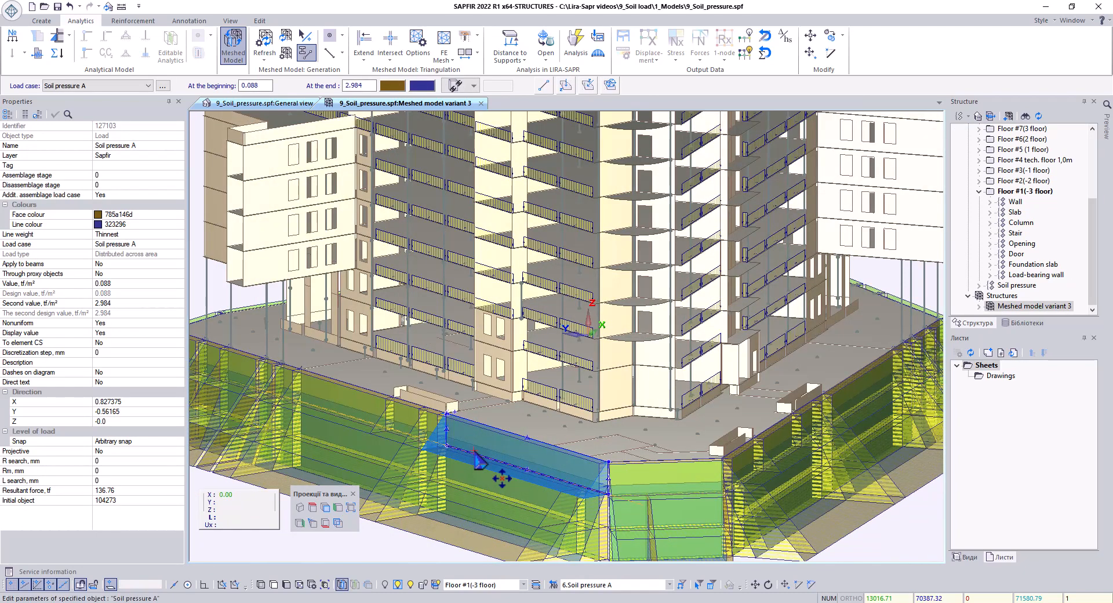
{"action": "scroll", "coordinate": [470, 447], "scroll_direction": "down", "scroll_amount": 1}
{"action": "scroll", "coordinate": [470, 446], "scroll_direction": "down", "scroll_amount": 2}
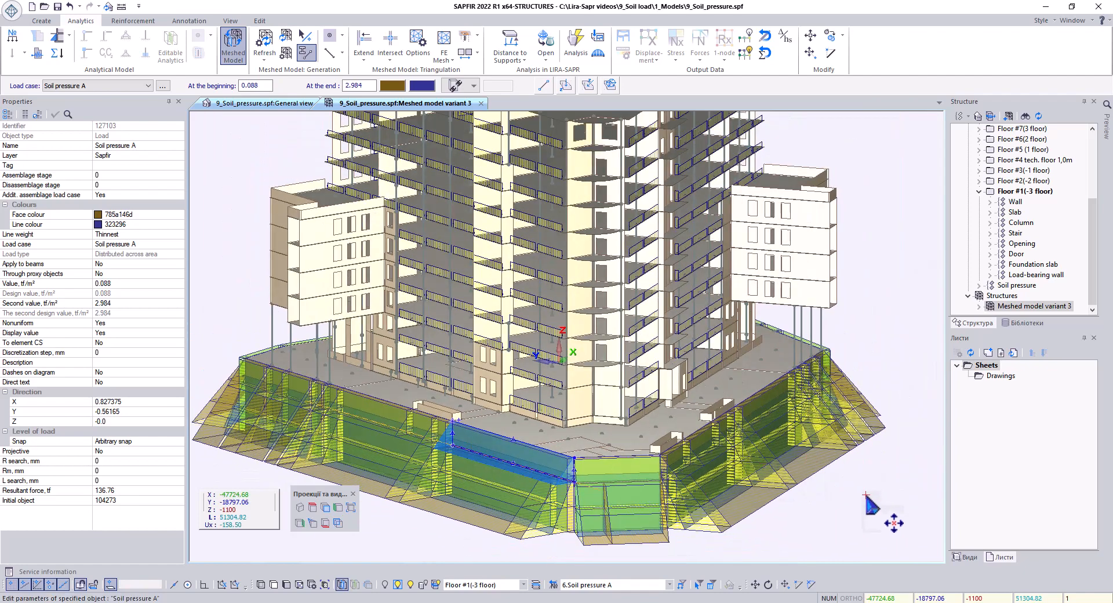
{"action": "key", "text": "Escape"}
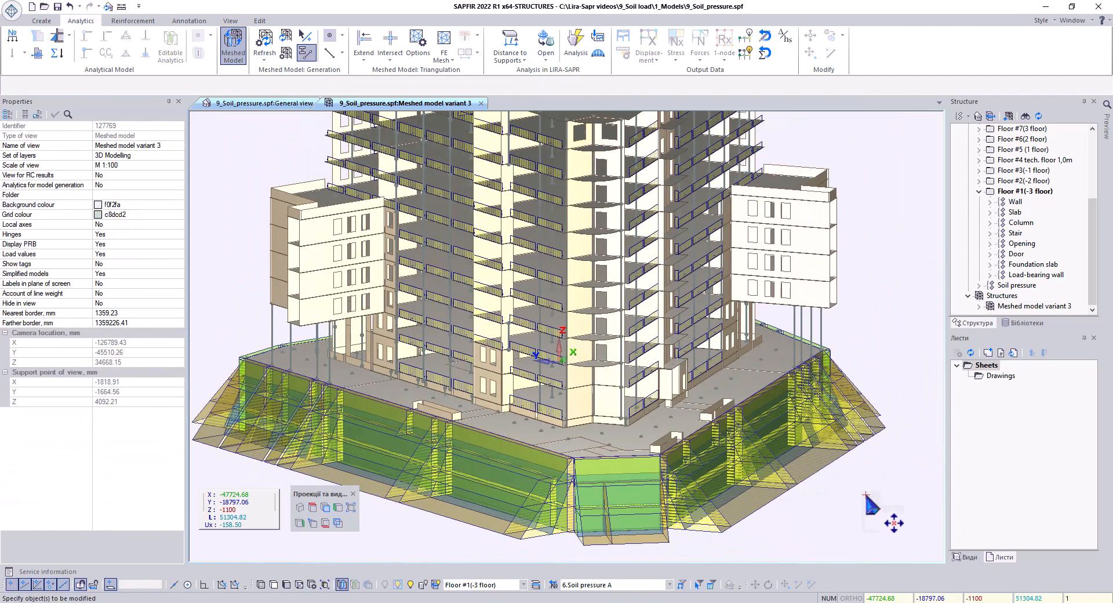
- Generate the FE mesh for all idealized models and switch to the model in LIRA-SAPR
{"action": "left_click", "coordinate": [452, 38]}
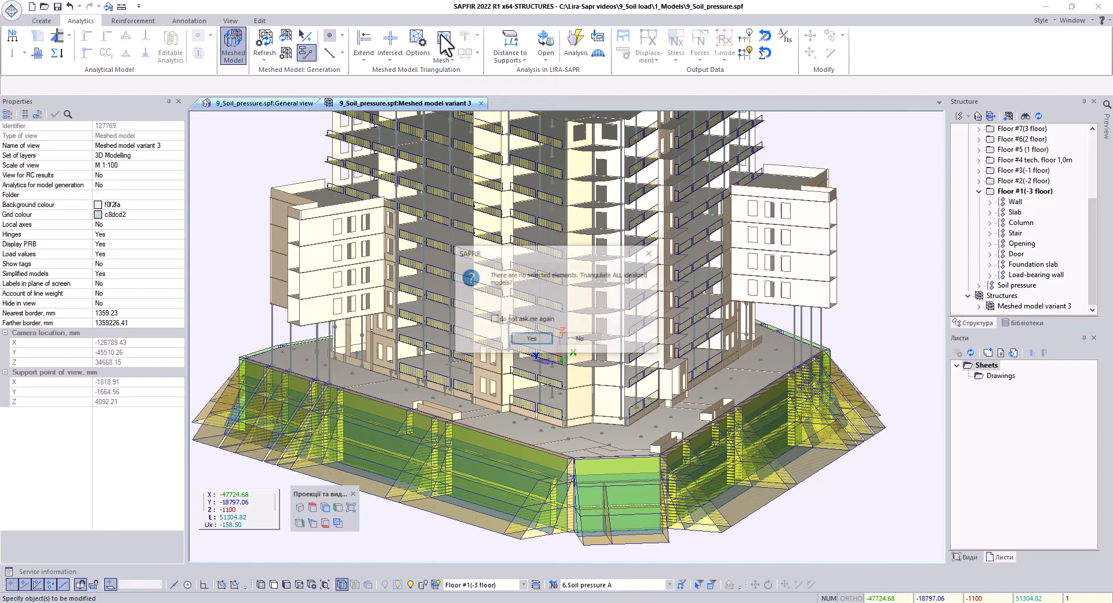
{"action": "left_click", "coordinate": [547, 342]}
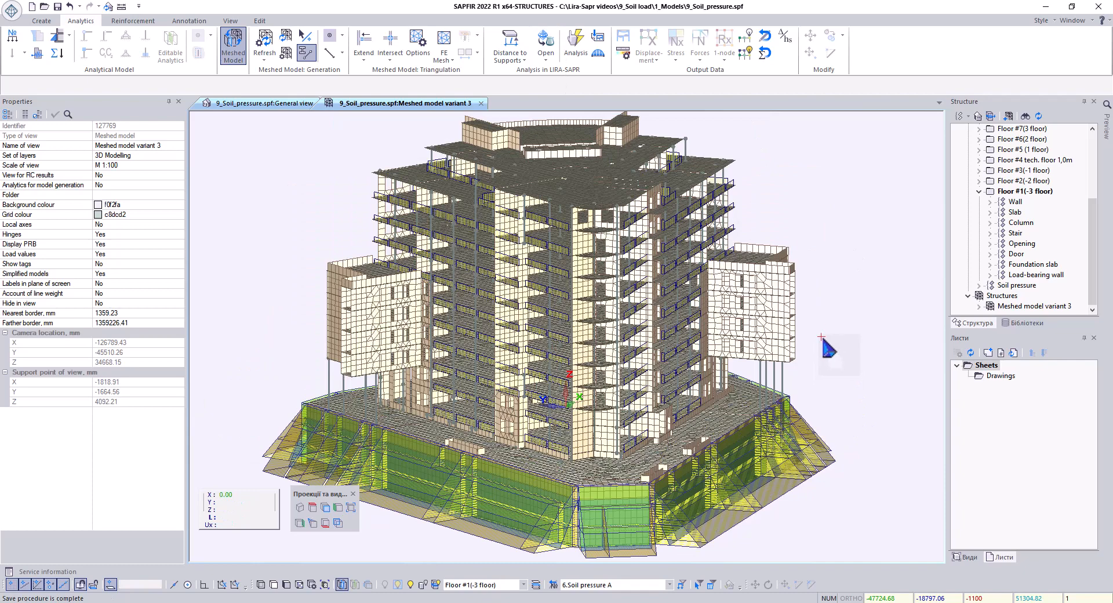
{"action": "left_click", "coordinate": [413, 602]}
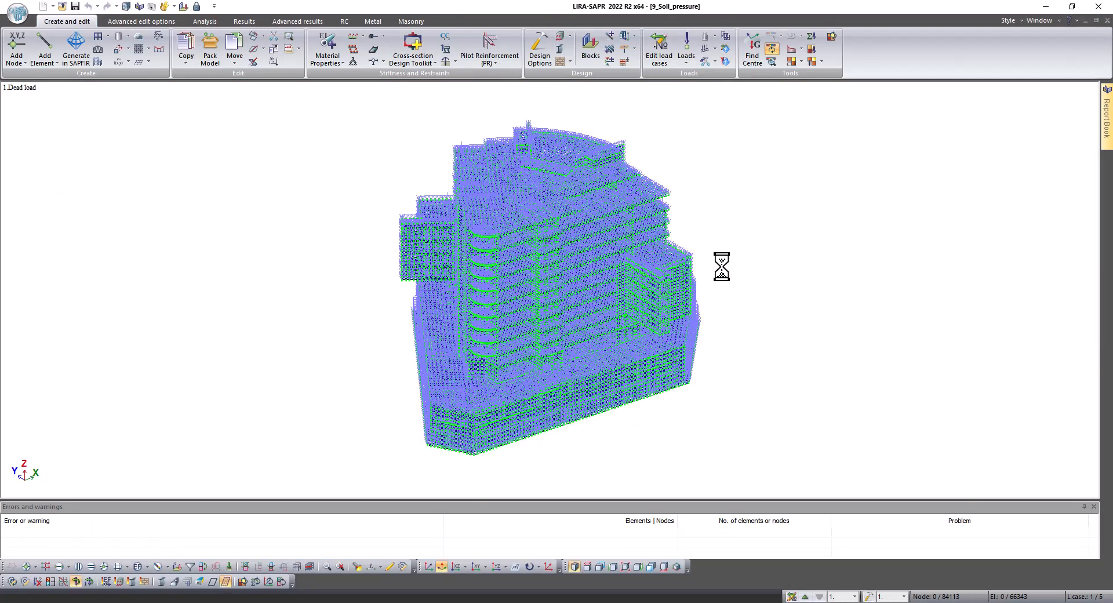
- Display the mosaic plot of P(q) loads distributed across area along global Y for the Soil pressure A load case
{"action": "left_click", "coordinate": [854, 596]}
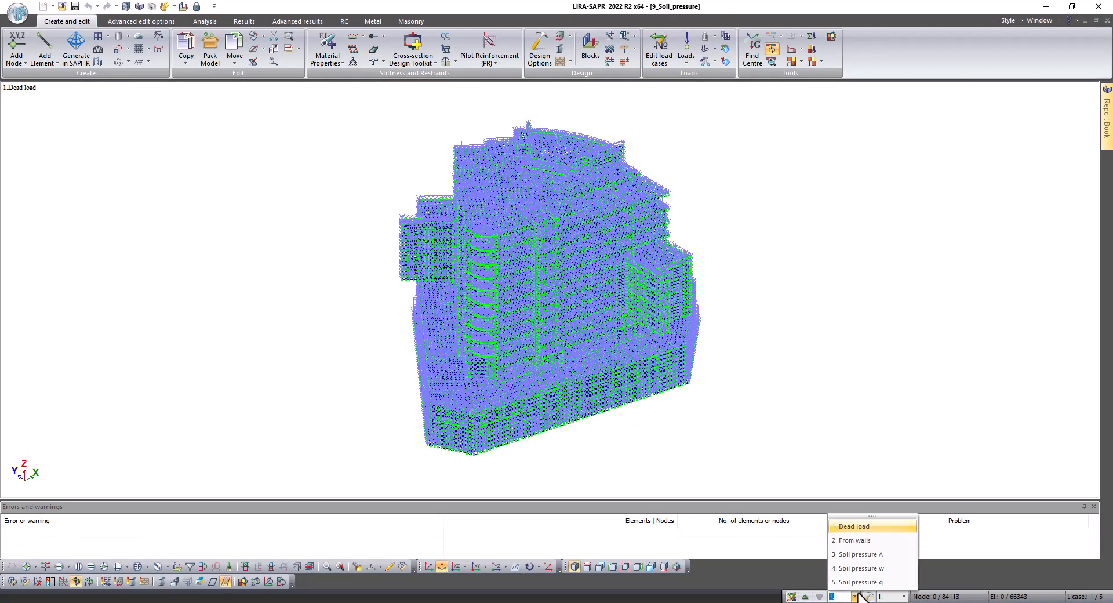
{"action": "left_click", "coordinate": [854, 552]}
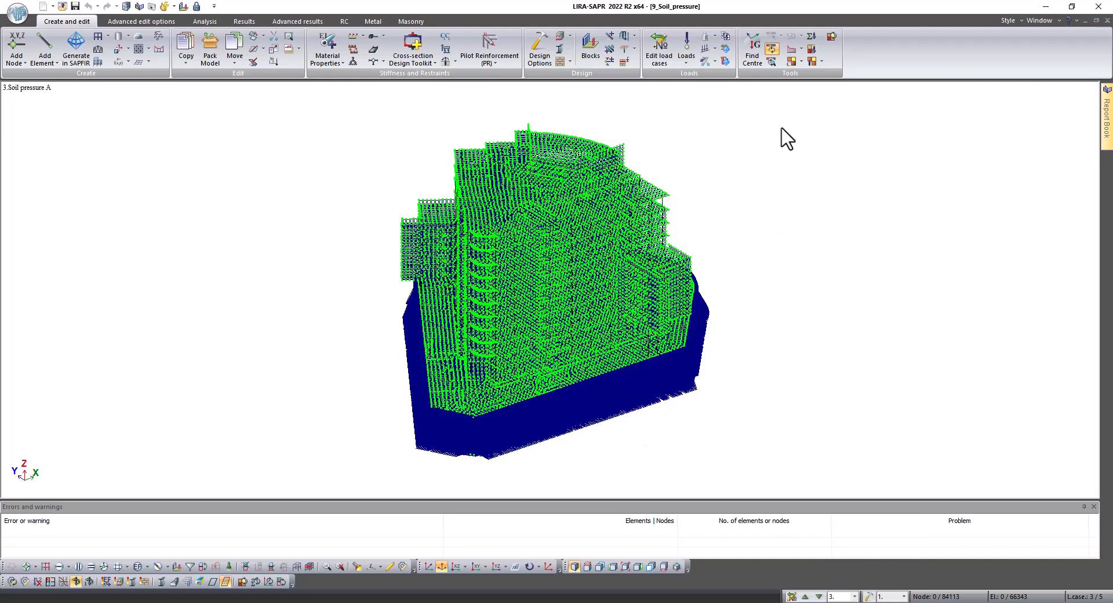
{"action": "left_click", "coordinate": [811, 51]}
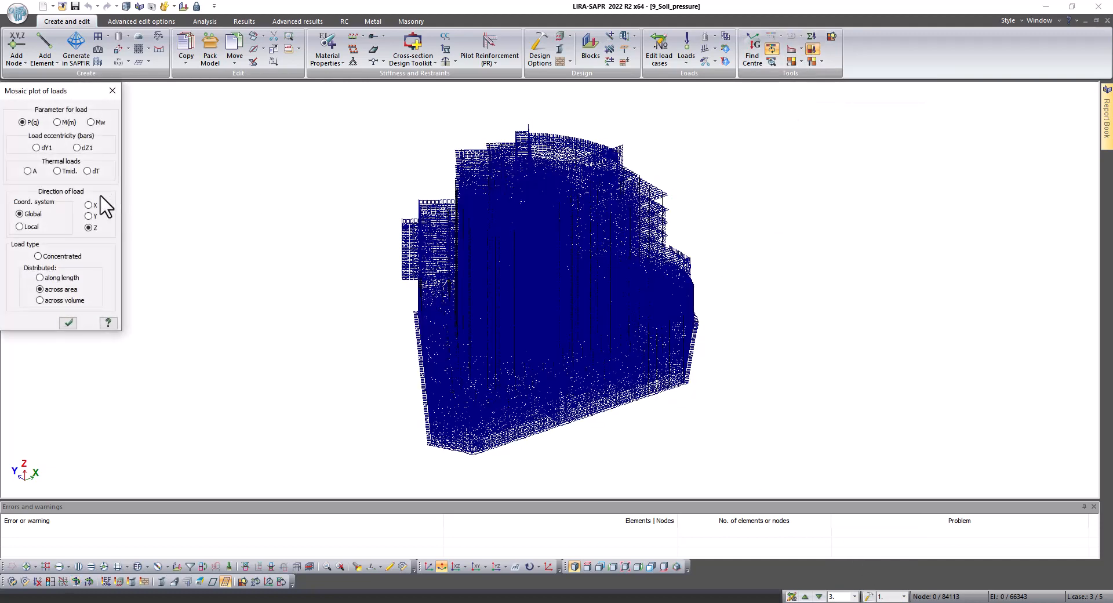
{"action": "left_click", "coordinate": [69, 323]}
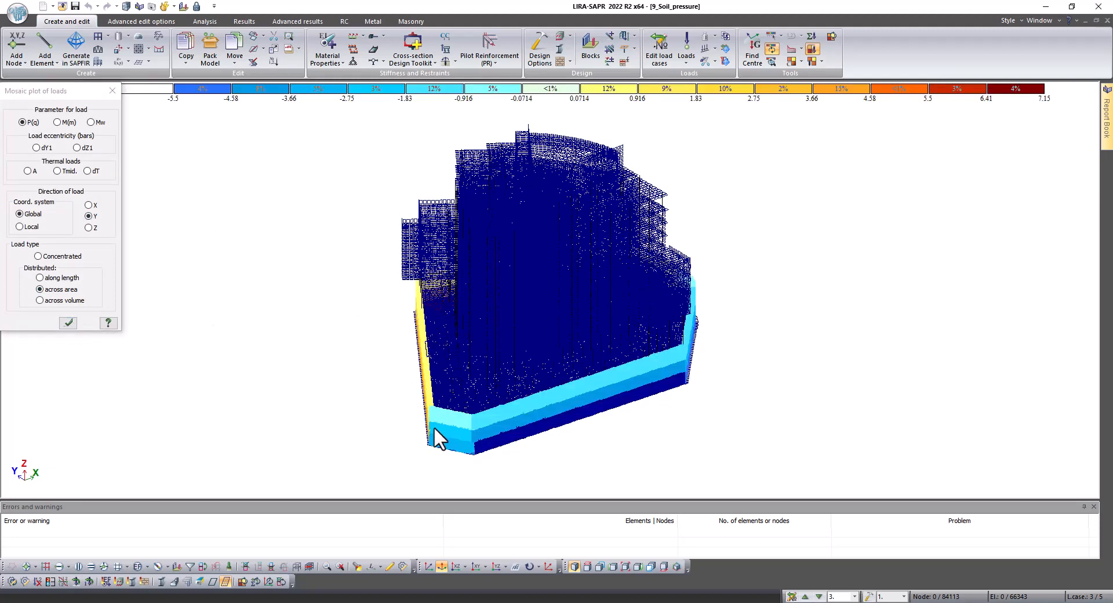
- Examine the basement walls and change the load mosaic plot to the global X direction
{"action": "middle_click_drag", "start_coordinate": [439, 441], "coordinate": [430, 354]}
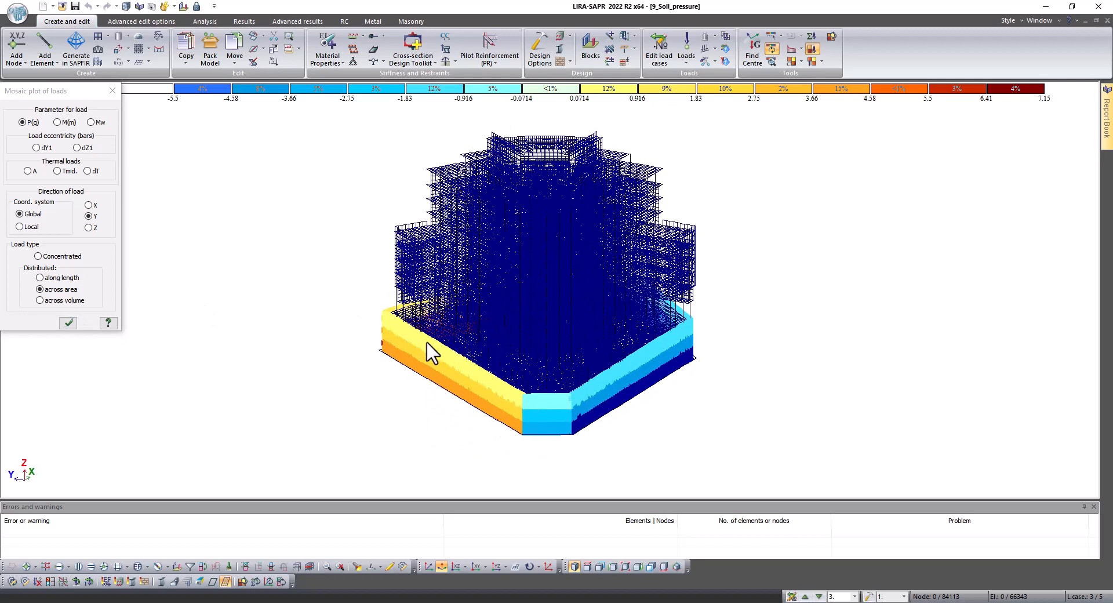
{"action": "left_click", "coordinate": [90, 206]}
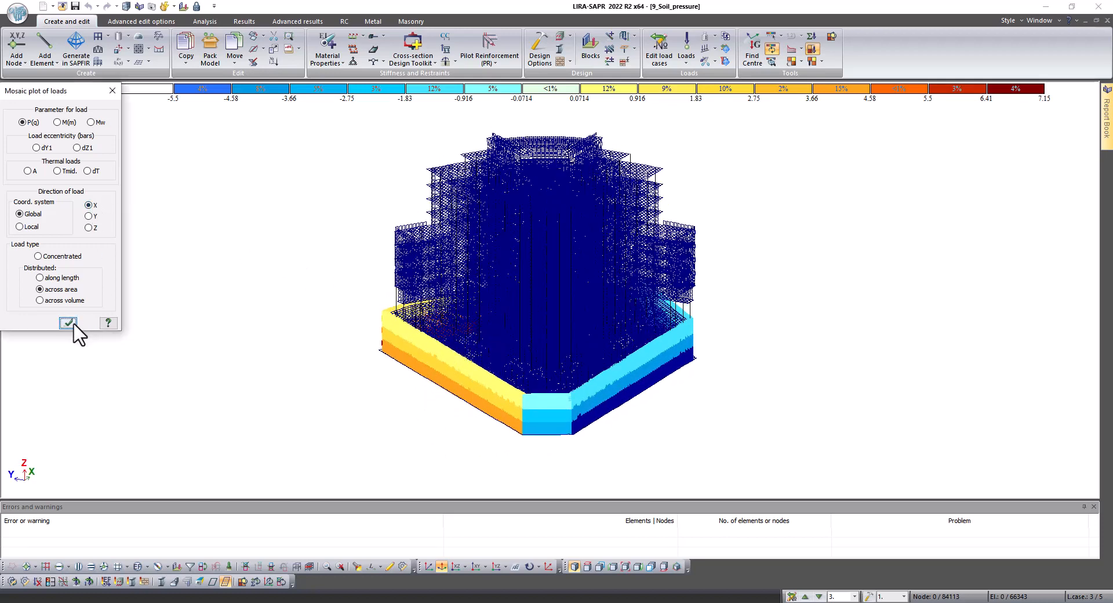
{"action": "left_click", "coordinate": [67, 322]}
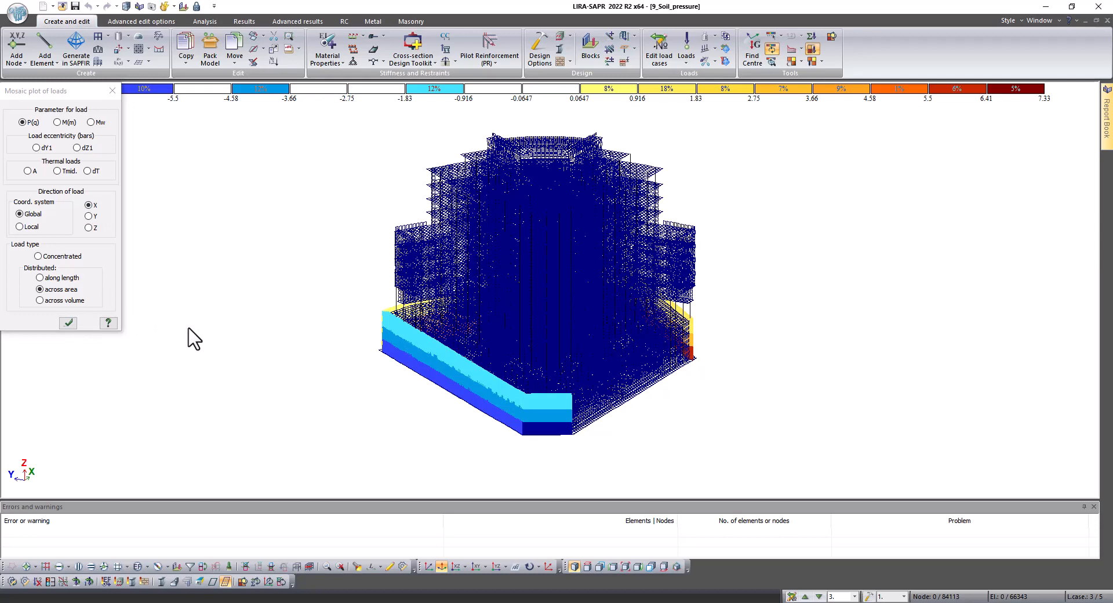